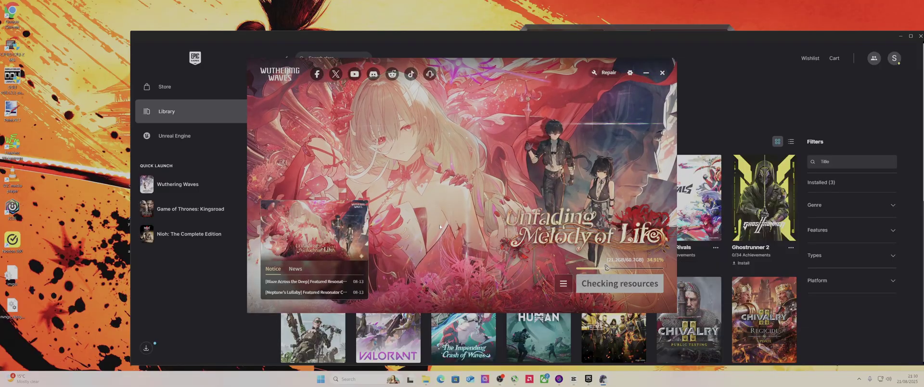
# Minimize the Epic Games library and MSI Afterburner windows, and regroup the two OptiScaler folders on the desktop.
pyautogui.click(198, 278)
pyautogui.click(910, 35)
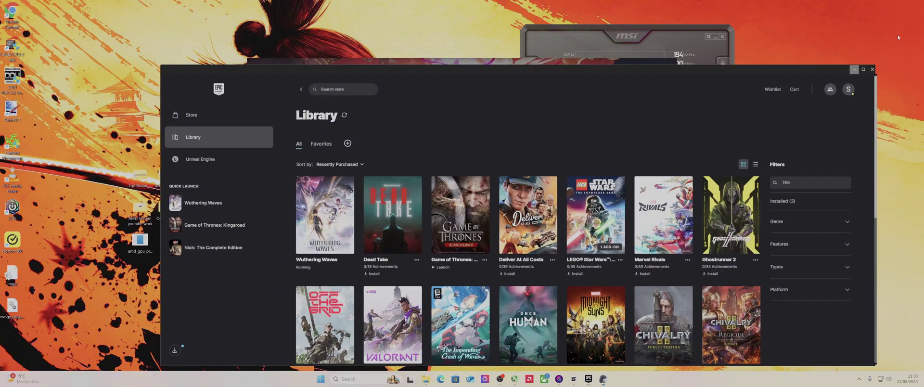
pyautogui.click(853, 69)
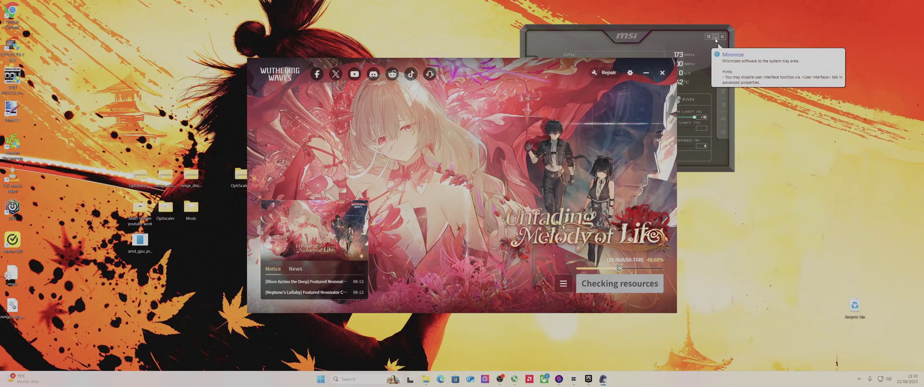
pyautogui.click(716, 37)
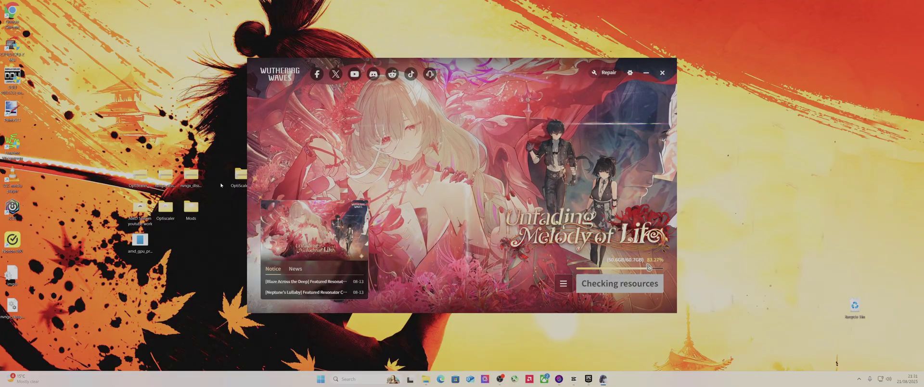
pyautogui.moveTo(242, 176); pyautogui.dragTo(200, 140)
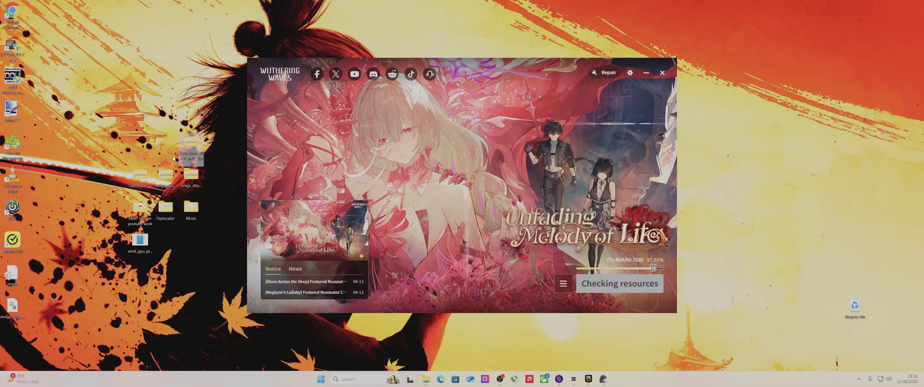
pyautogui.moveTo(139, 182); pyautogui.dragTo(137, 152)
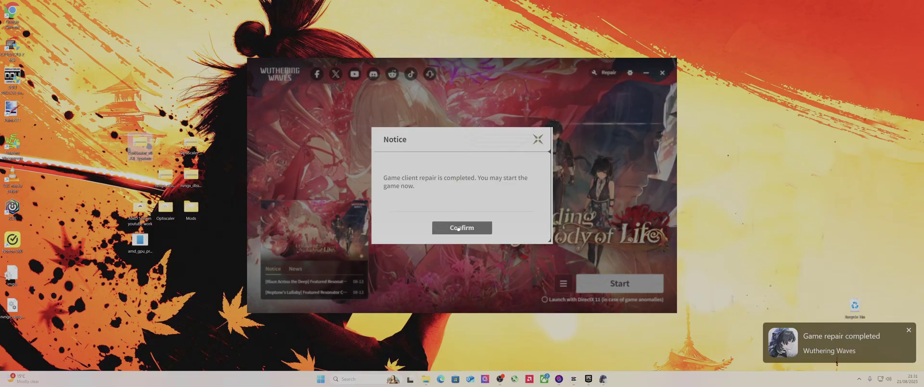
# Dismiss the game repair notice and close the Wuthering Waves launcher.
pyautogui.click(458, 229)
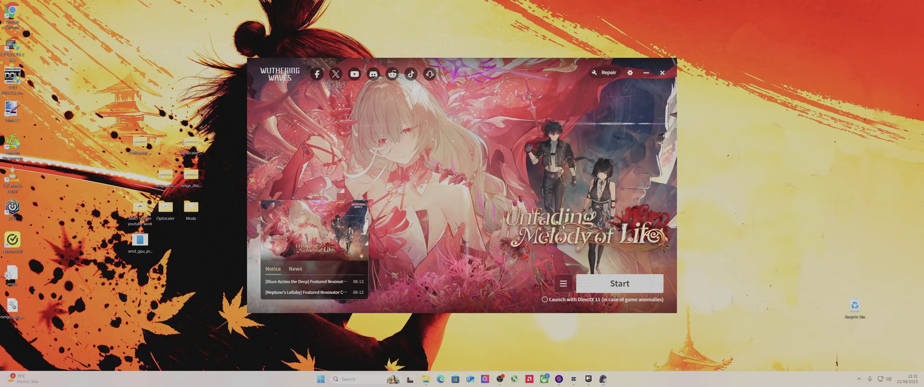
pyautogui.click(588, 378)
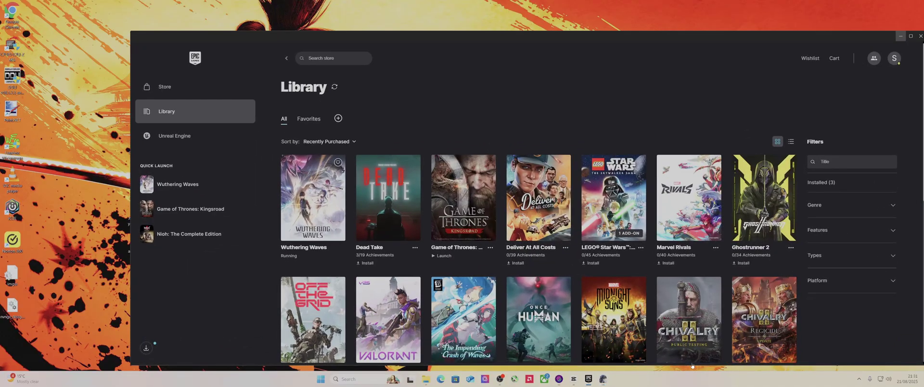
pyautogui.click(603, 379)
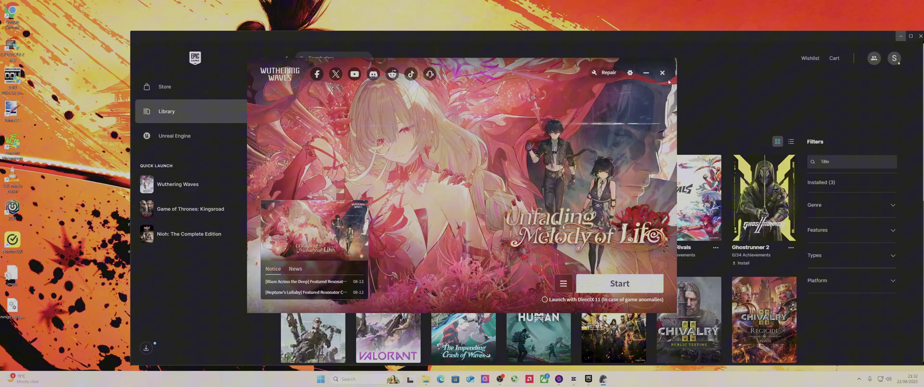
pyautogui.click(670, 65)
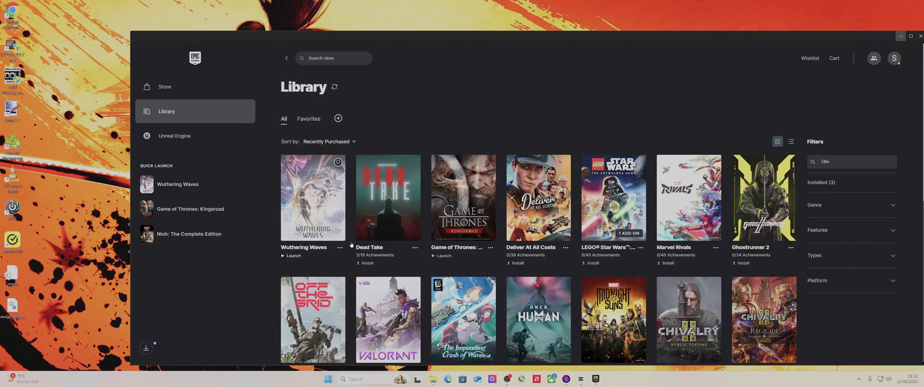
# Open the Wuthering Waves installation folder from the game's management options in the Epic Games library.
pyautogui.click(340, 247)
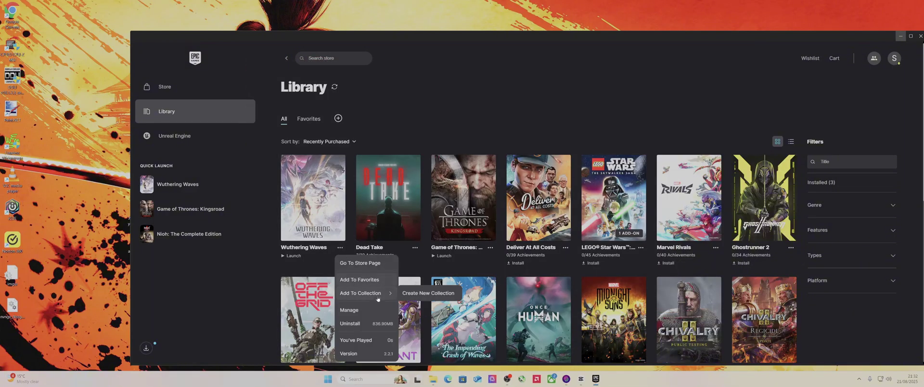
pyautogui.click(355, 308)
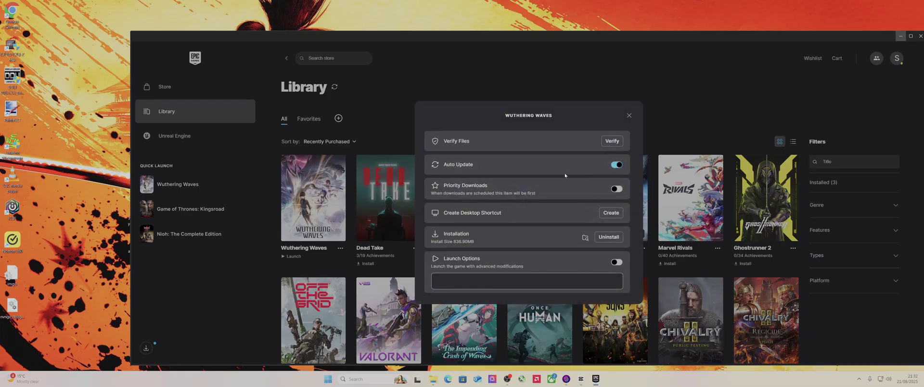
pyautogui.click(585, 237)
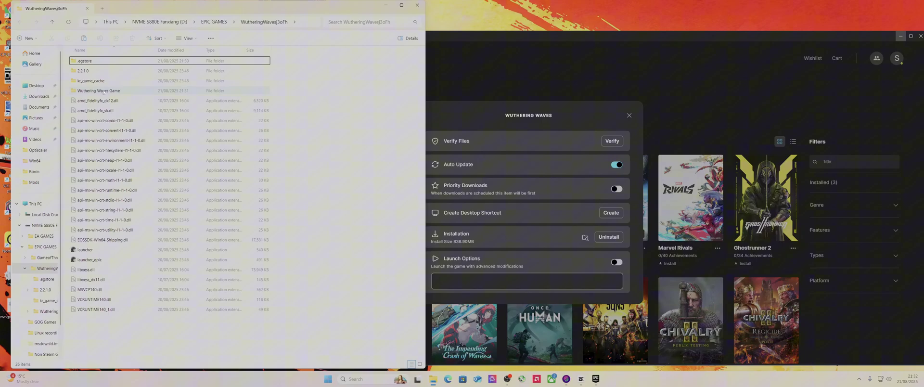
# Browse from the installation folder to Wuthering Waves Game > Client > Binaries > Win64, where the game executable is stored.
pyautogui.doubleClick(115, 91)
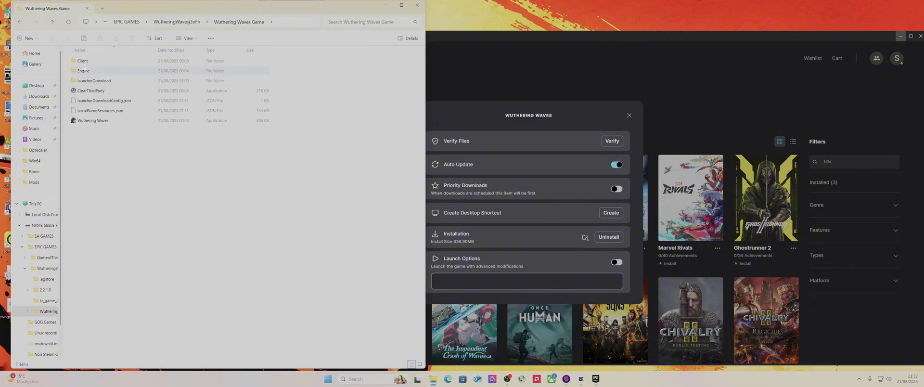
pyautogui.doubleClick(85, 61)
pyautogui.doubleClick(85, 61)
pyautogui.doubleClick(85, 61)
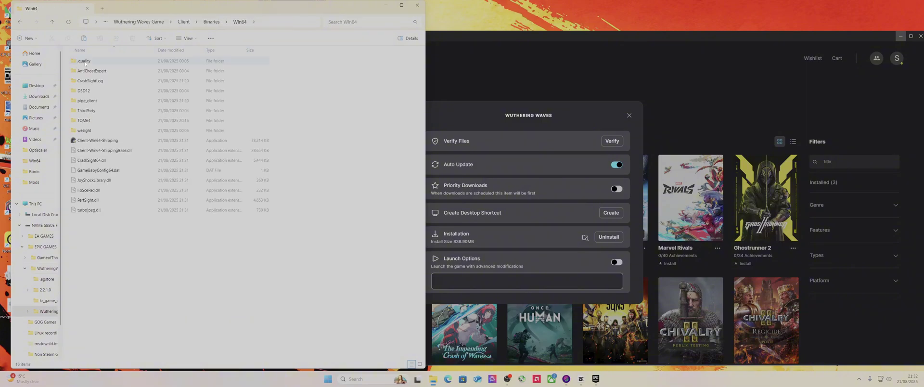
pyautogui.moveTo(122, 307); pyautogui.dragTo(88, 144)
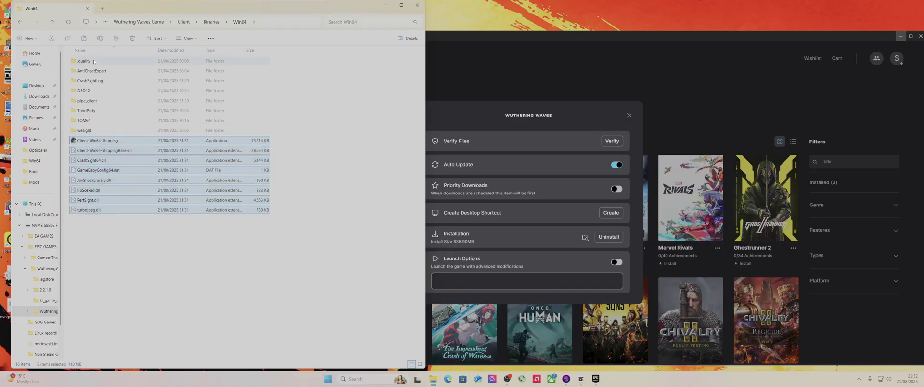
pyautogui.click(124, 246)
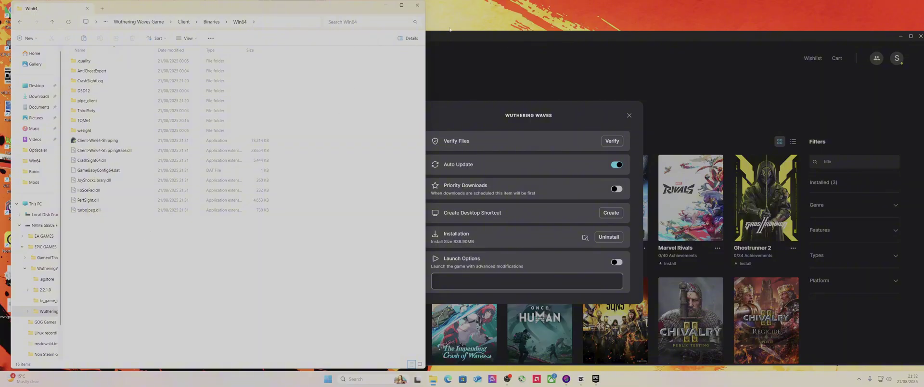
# Move the Win64 folder window clear of the desktop folders and close the Epic Games library window.
pyautogui.moveTo(354, 12); pyautogui.dragTo(632, 12)
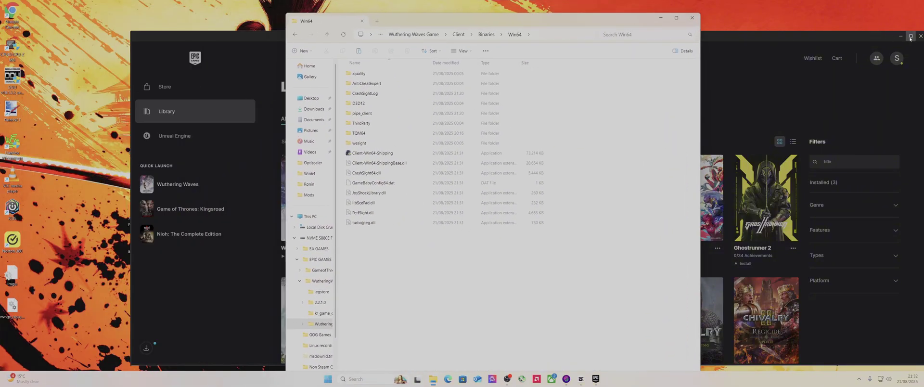
pyautogui.click(910, 36)
pyautogui.click(915, 5)
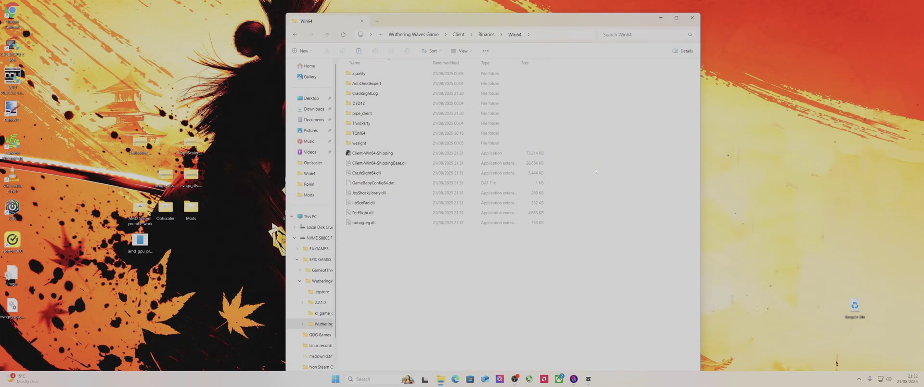
pyautogui.click(392, 154)
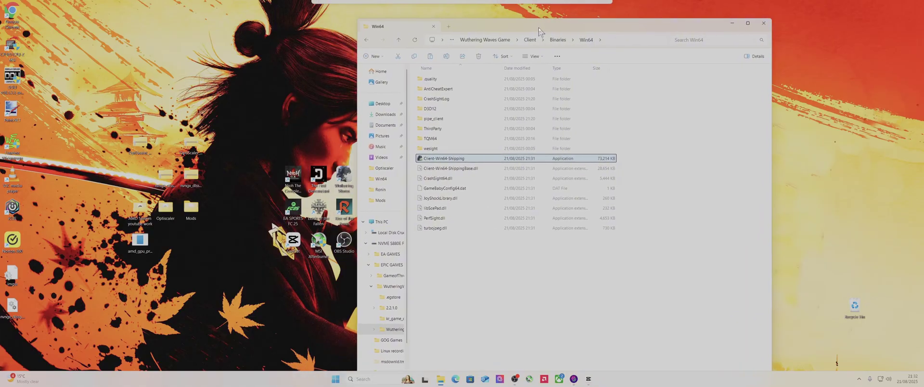
# Copy the loose files, without the subfolders, from the OptiScaler_v0.7.8_Typeless folder into the game's Win64 folder.
pyautogui.click(191, 145)
pyautogui.moveTo(144, 136); pyautogui.dragTo(146, 158)
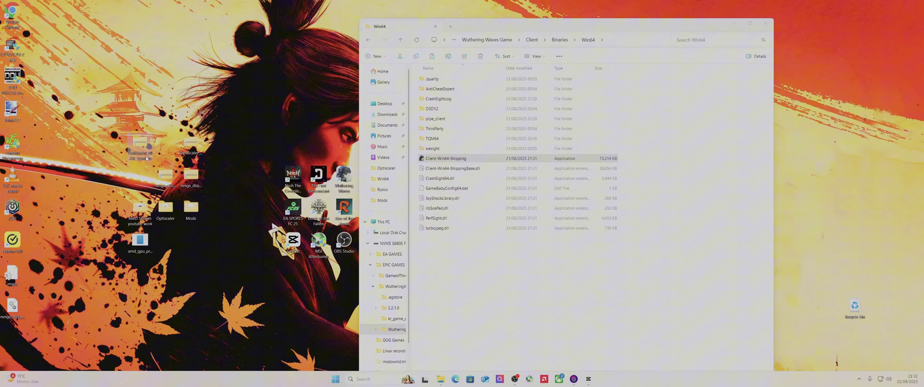
pyautogui.doubleClick(143, 145)
pyautogui.moveTo(530, 219); pyautogui.dragTo(527, 91)
pyautogui.rightClick(527, 91)
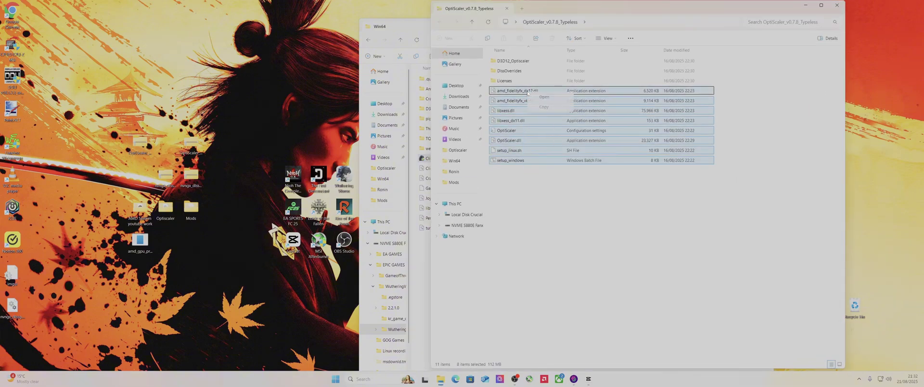
pyautogui.click(544, 106)
pyautogui.click(837, 5)
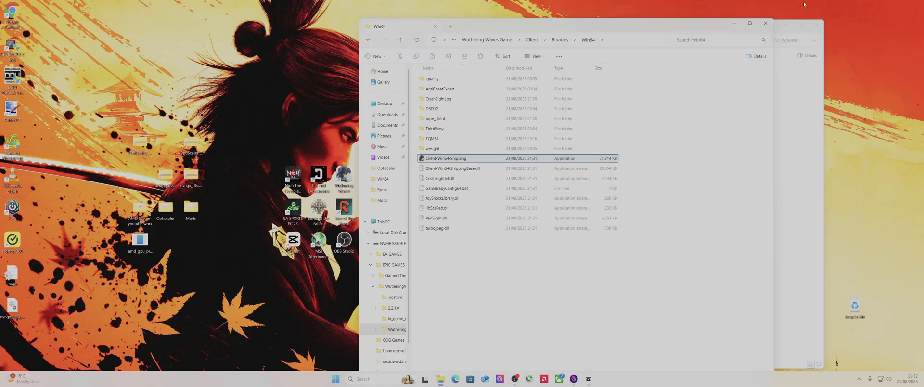
pyautogui.rightClick(485, 281)
pyautogui.click(510, 212)
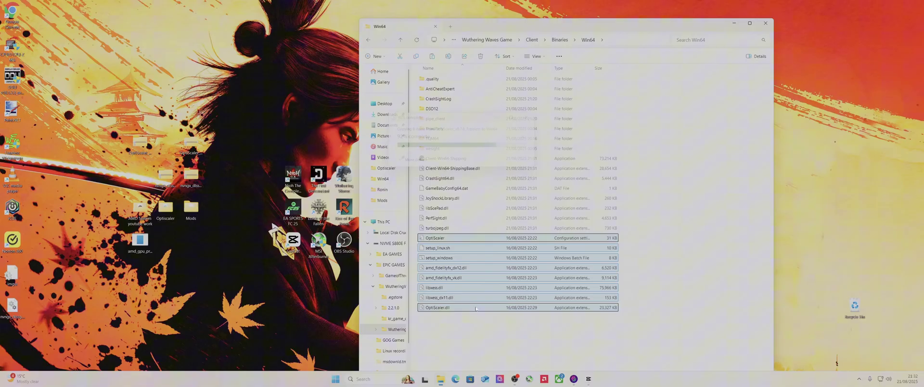
# Delete setup_linux.sh from the game's Win64 folder.
pyautogui.click(474, 327)
pyautogui.click(458, 248)
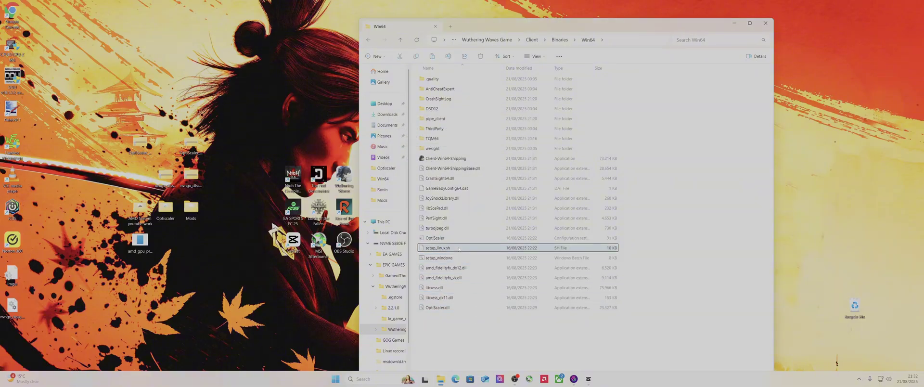
pyautogui.rightClick(458, 249)
pyautogui.click(549, 257)
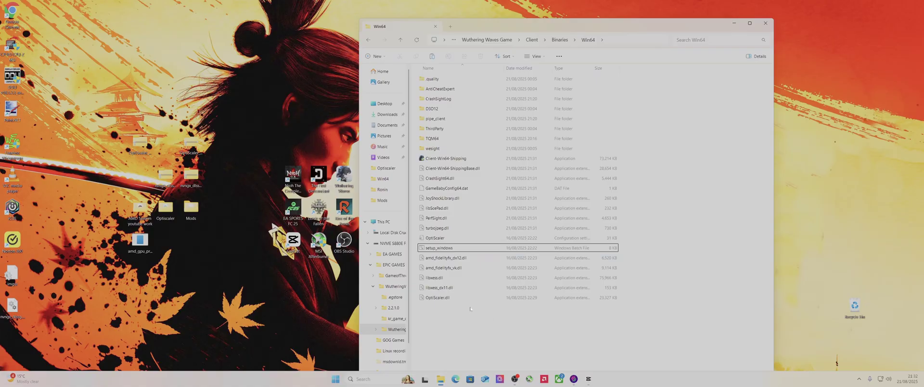
# Run the setup_windows batch file, choosing option 2 (winmm.dll) as the filename and option 1 (AMD/Intel) as the GPU.
pyautogui.doubleClick(448, 249)
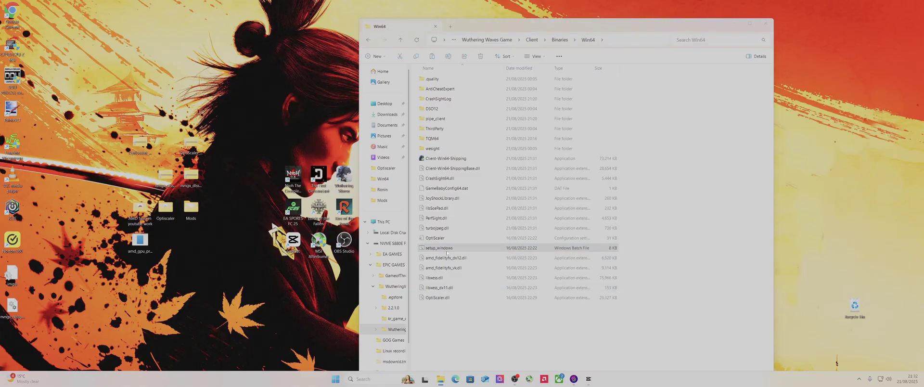
pyautogui.click(480, 197)
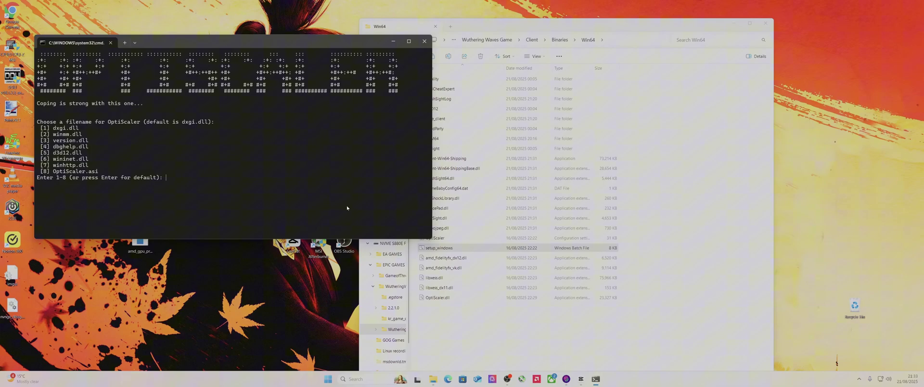
pyautogui.press('Return')
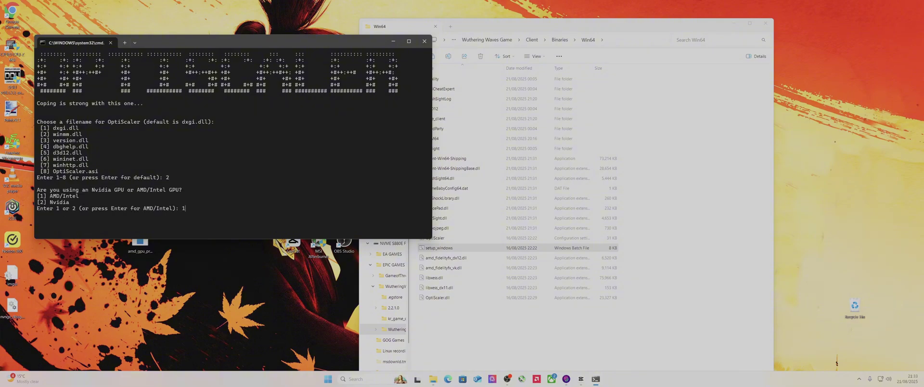
pyautogui.press('Return')
pyautogui.press('Return')
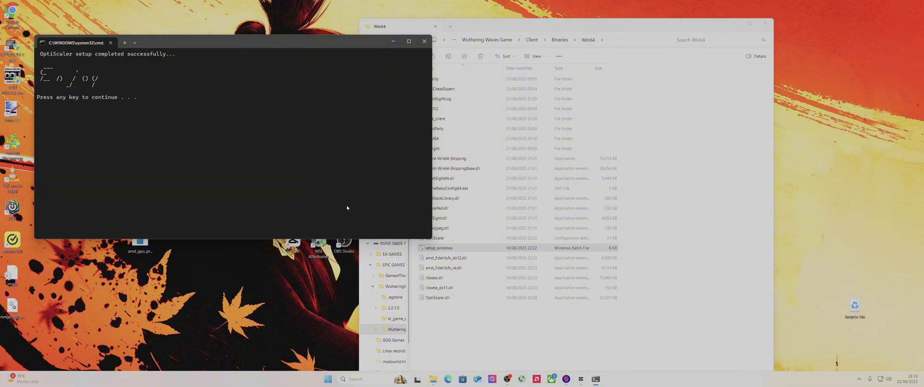
pyautogui.click(426, 43)
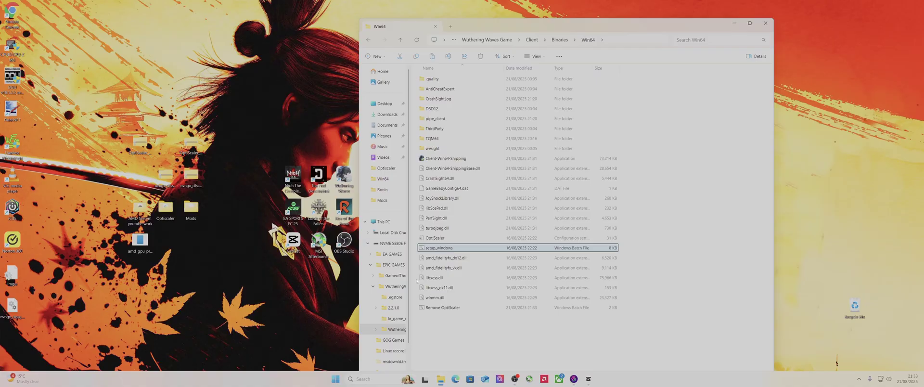
# Run the Remove OptiScaler batch file, answer y to the removal question and close the console.
pyautogui.doubleClick(457, 303)
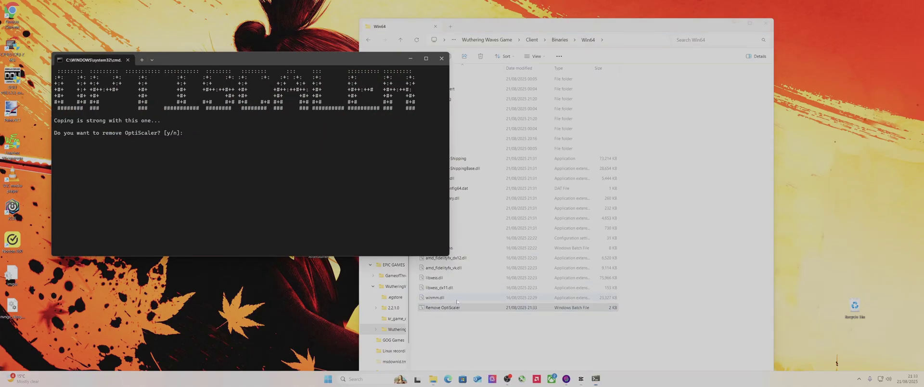
pyautogui.write('y')
pyautogui.press('Return')
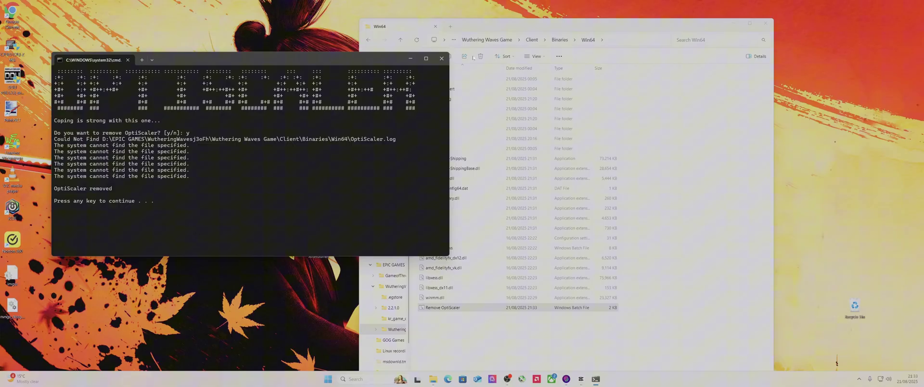
pyautogui.click(441, 58)
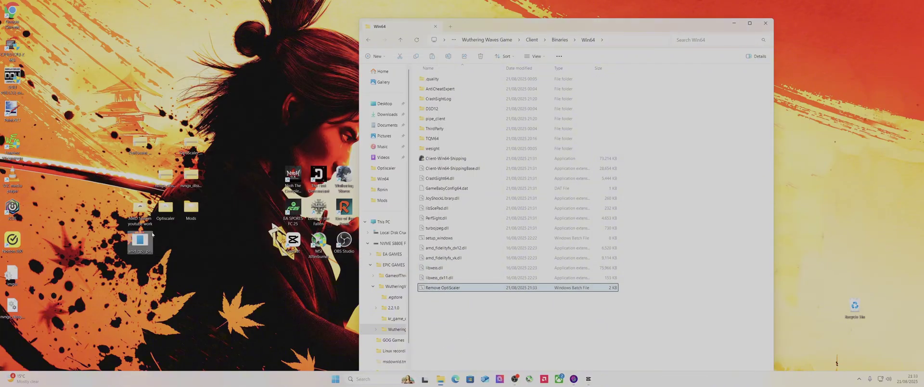
# Copy nvngx_dlssg.dll from the nvngx_dlssg_310.3.0 archive into the game's Win64 folder.
pyautogui.click(184, 178)
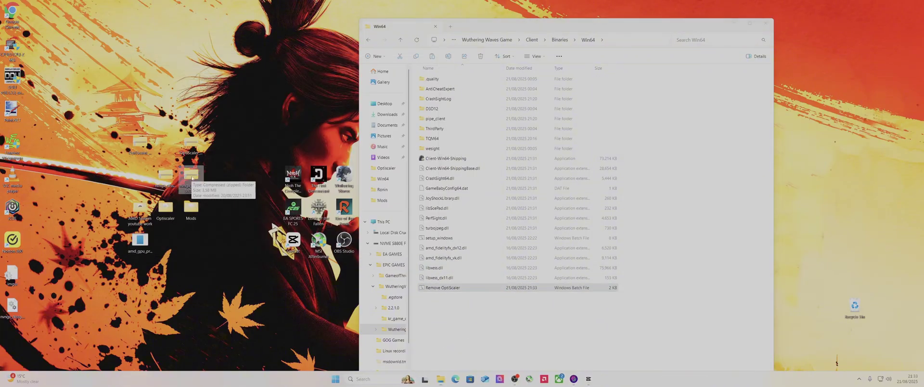
pyautogui.doubleClick(189, 190)
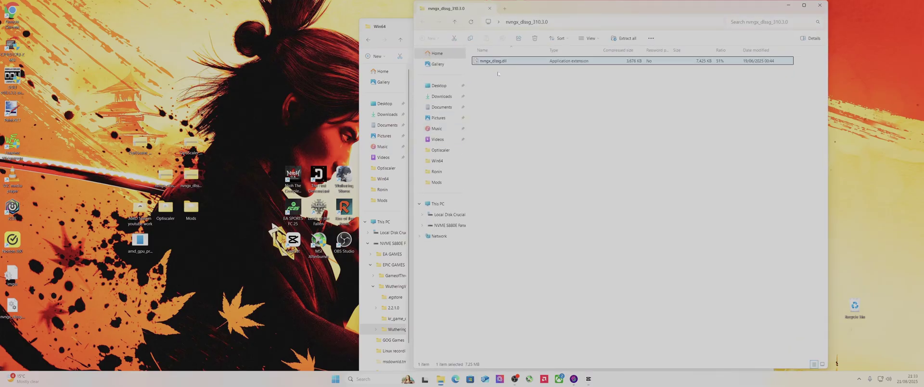
pyautogui.rightClick(517, 62)
pyautogui.click(533, 84)
pyautogui.click(791, 5)
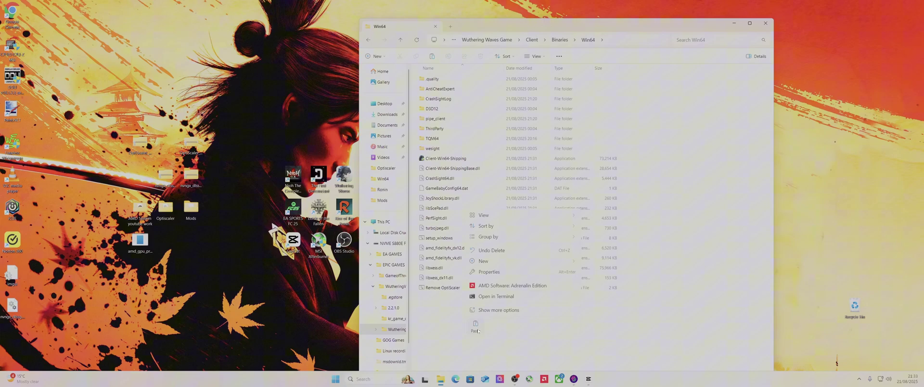
pyautogui.hotkey('ctrl', 'v')
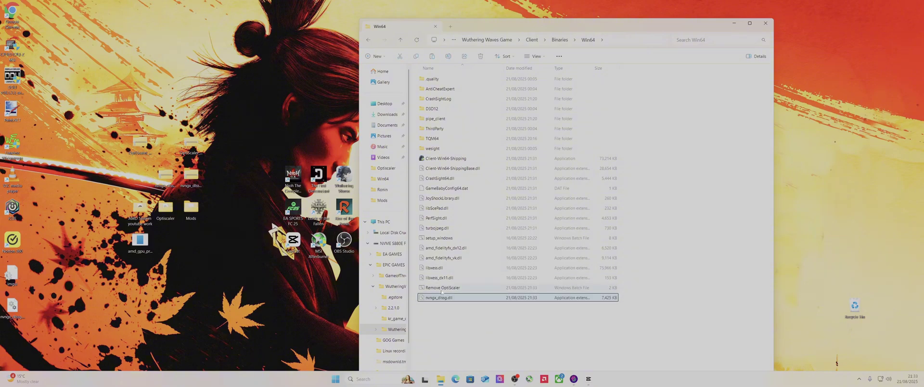
# Run the Remove OptiScaler batch file in Win64, confirm the removal with y and close the console.
pyautogui.doubleClick(443, 288)
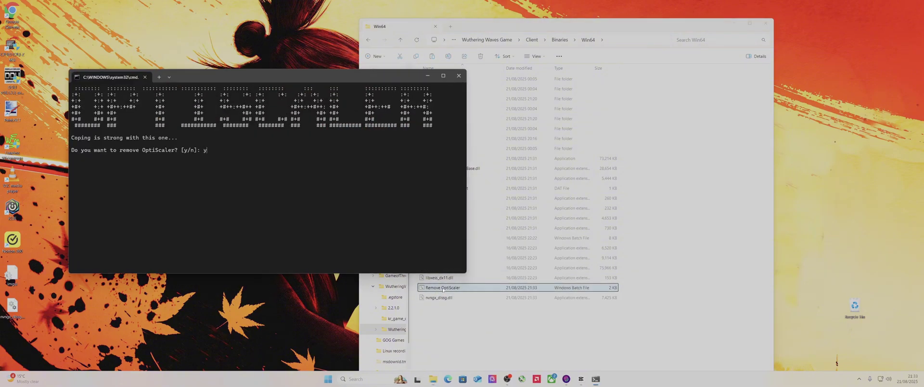
pyautogui.write('y')
pyautogui.press('Return')
pyautogui.click(459, 75)
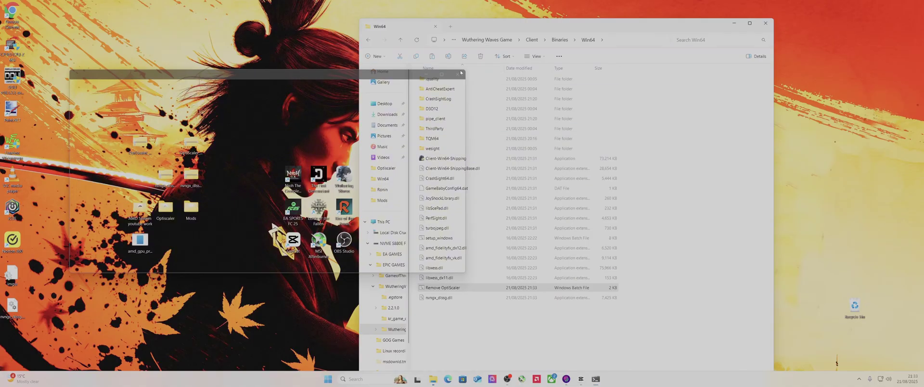
# Copy nvngx_dlss.dll from the nvngx_dlss_310.3.0 archive into the game's Win64 folder.
pyautogui.click(140, 144)
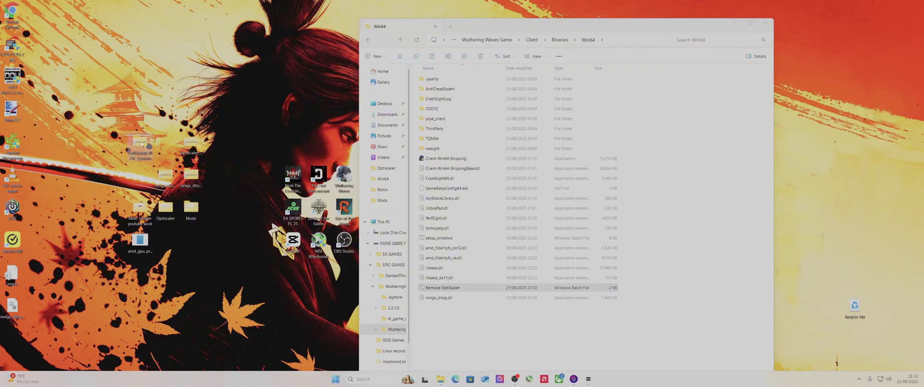
pyautogui.click(172, 174)
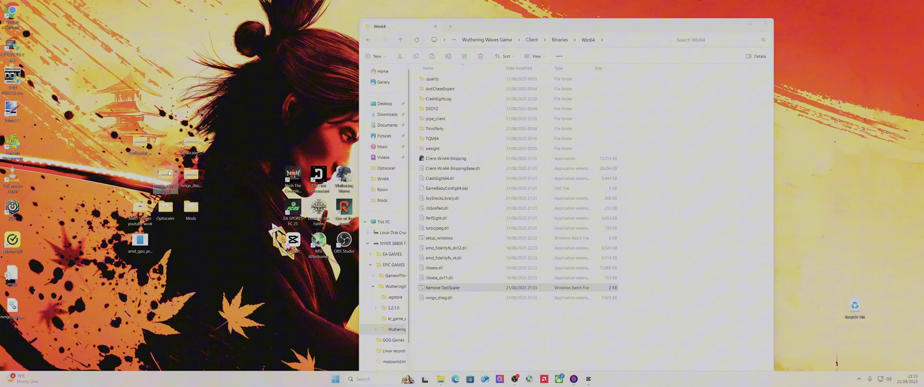
pyautogui.click(191, 174)
pyautogui.click(173, 176)
pyautogui.doubleClick(166, 175)
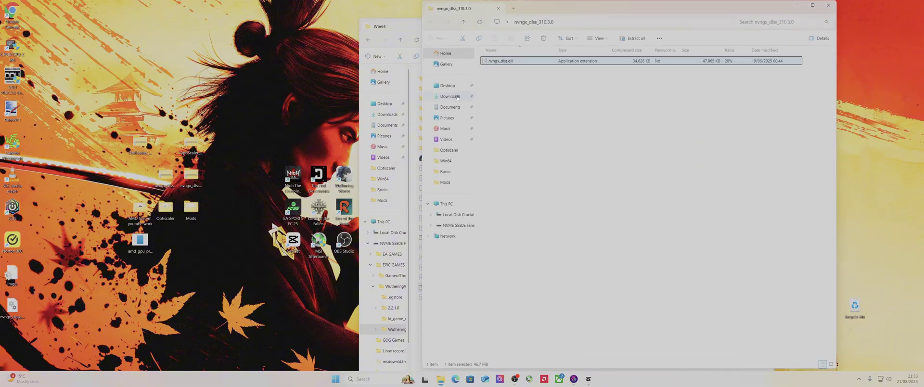
pyautogui.rightClick(500, 62)
pyautogui.click(518, 85)
pyautogui.click(794, 6)
pyautogui.rightClick(479, 332)
pyautogui.click(487, 338)
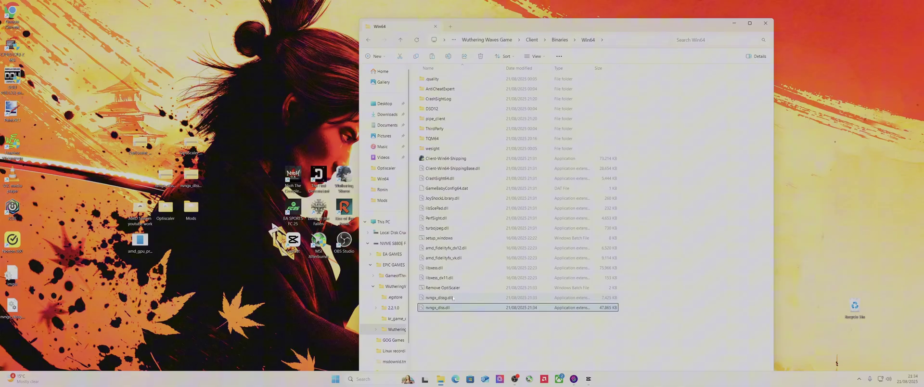
# Copy the loose OptiScaler_v0.7.8_Typeless files into Win64, replacing the existing ones, and delete setup_linux.sh there.
pyautogui.click(137, 149)
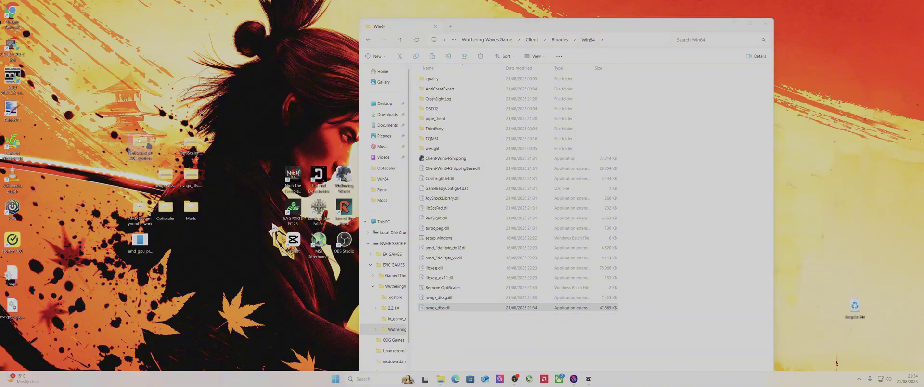
pyautogui.doubleClick(138, 140)
pyautogui.moveTo(533, 225); pyautogui.dragTo(538, 92)
pyautogui.rightClick(553, 102)
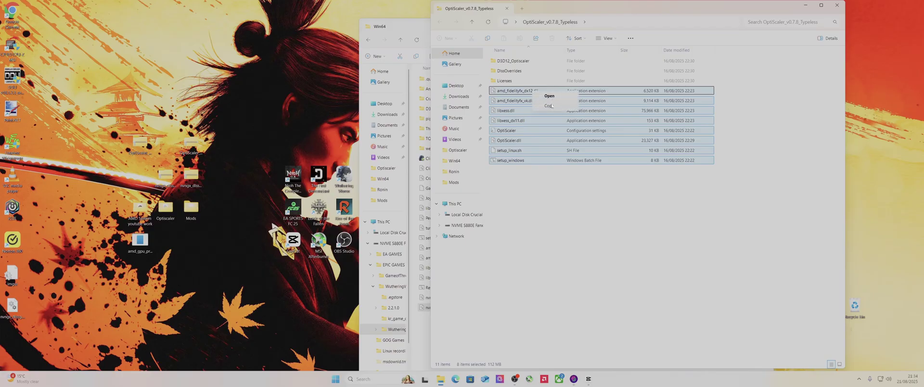
pyautogui.click(549, 106)
pyautogui.click(803, 9)
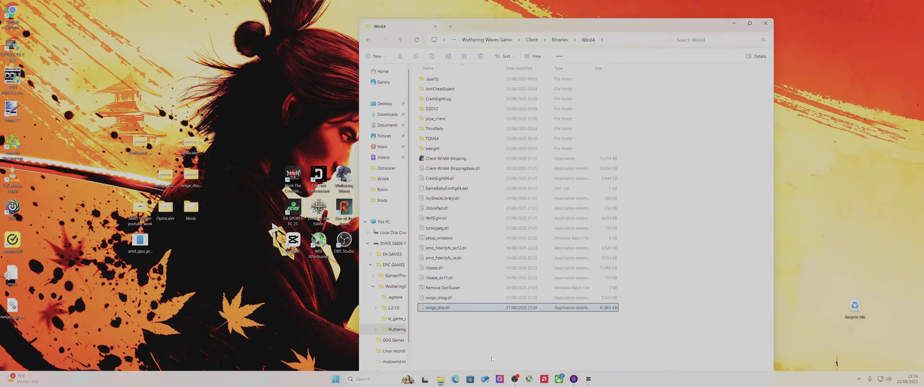
pyautogui.click(454, 345)
pyautogui.hotkey('ctrl', 'v')
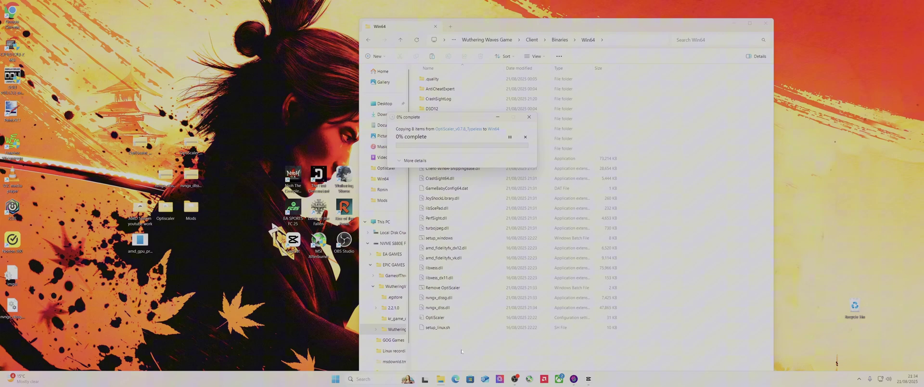
pyautogui.click(439, 161)
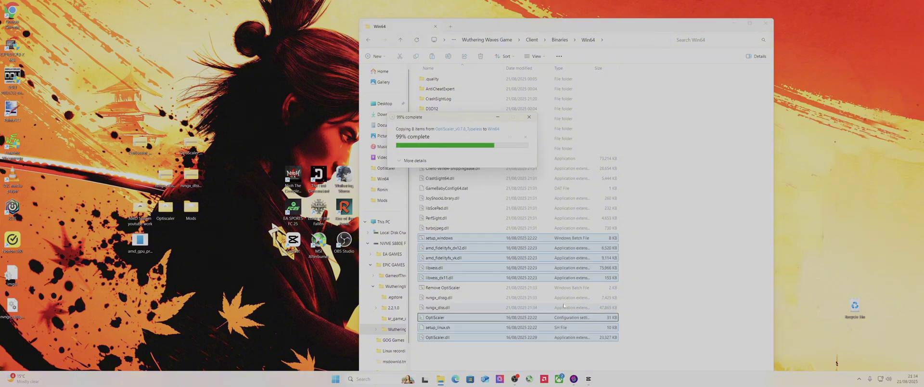
pyautogui.click(459, 365)
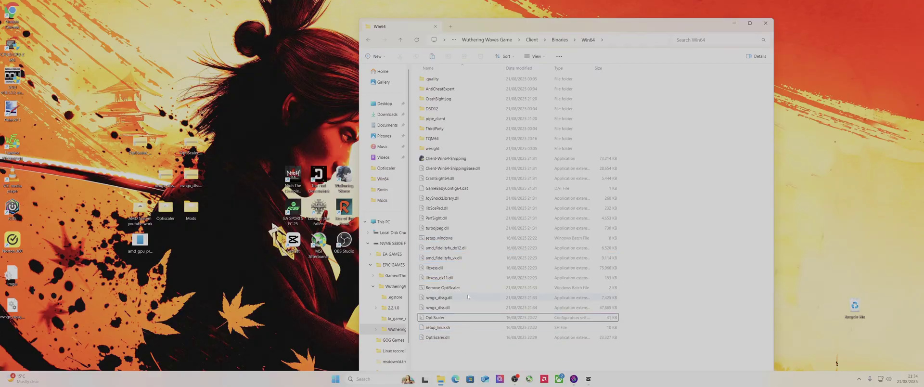
pyautogui.rightClick(452, 328)
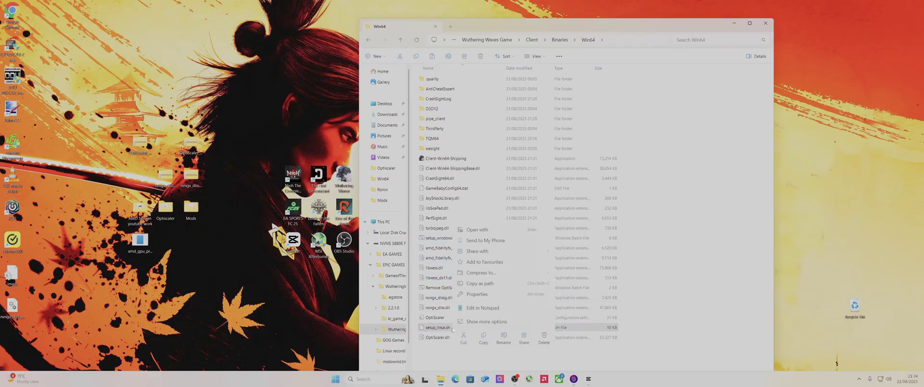
pyautogui.click(544, 338)
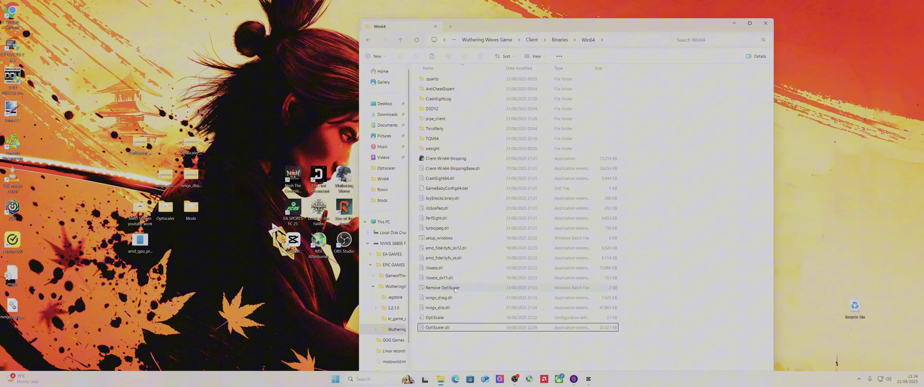
# Run the setup_windows batch file with option 2 (winmm.dll), option 1 (AMD/Intel) and the default Yes for DLSS inputs.
pyautogui.doubleClick(451, 237)
pyautogui.click(481, 197)
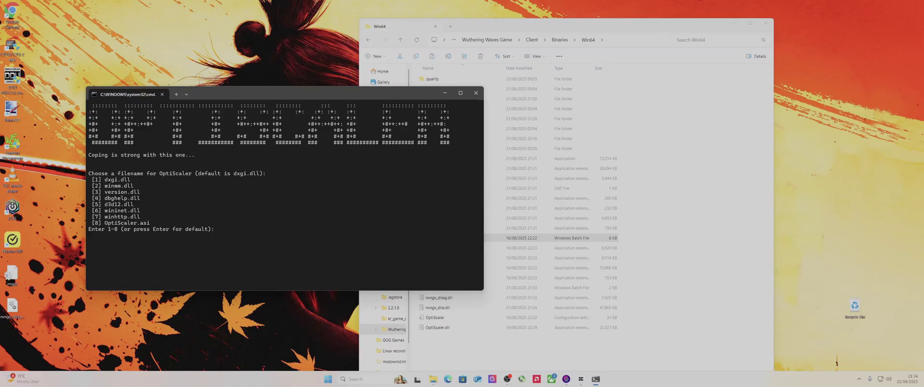
pyautogui.write('2')
pyautogui.press('Return')
pyautogui.write('1')
pyautogui.press('Return')
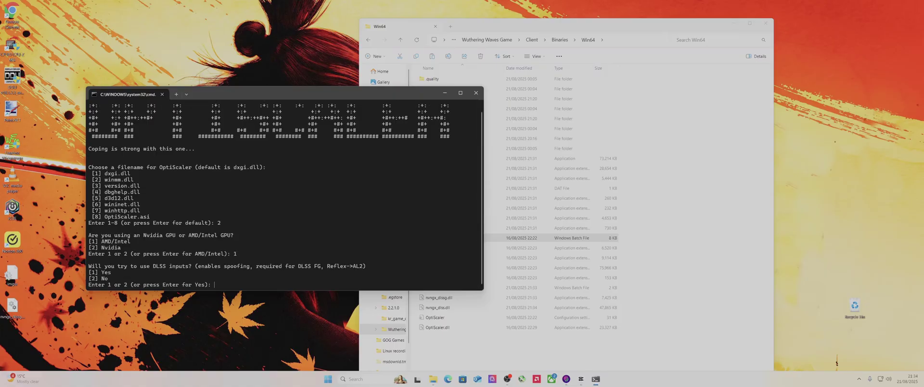
pyautogui.press('Return')
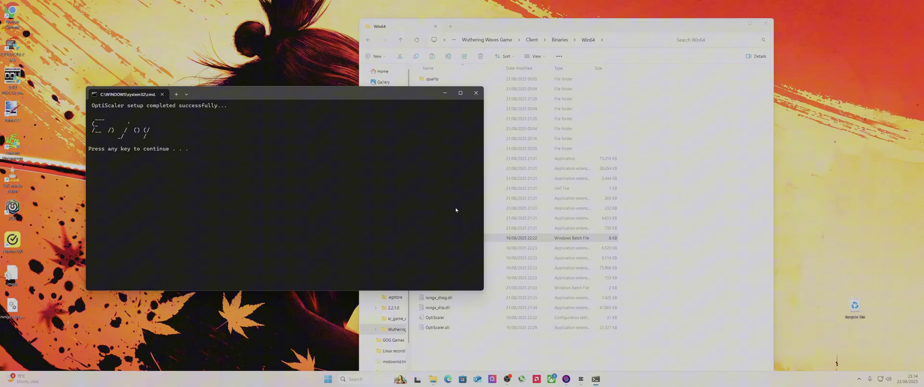
pyautogui.click(476, 92)
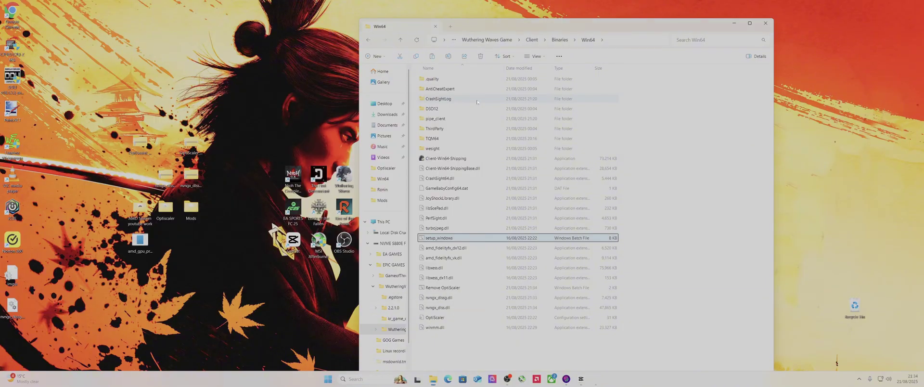
# Launch Wuthering Waves from the Client-Win64-Shipping application and enter the game world.
pyautogui.rightClick(452, 158)
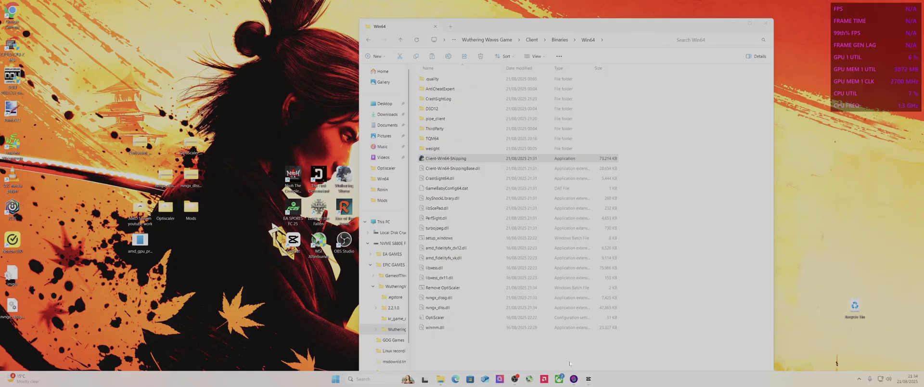
pyautogui.moveTo(595, 374)
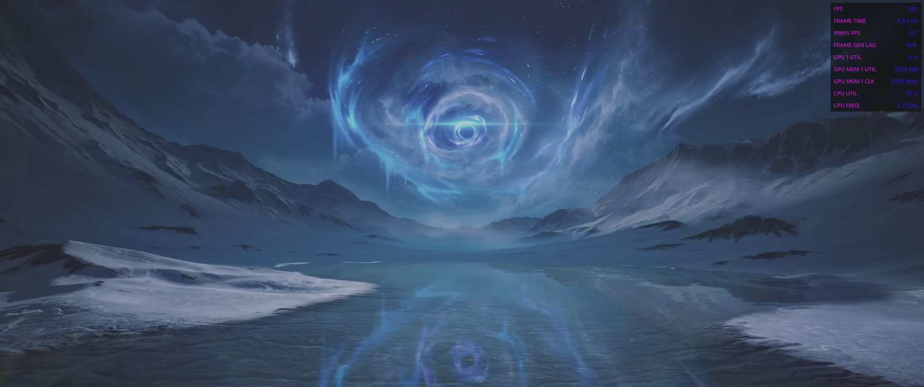
pyautogui.click(465, 201)
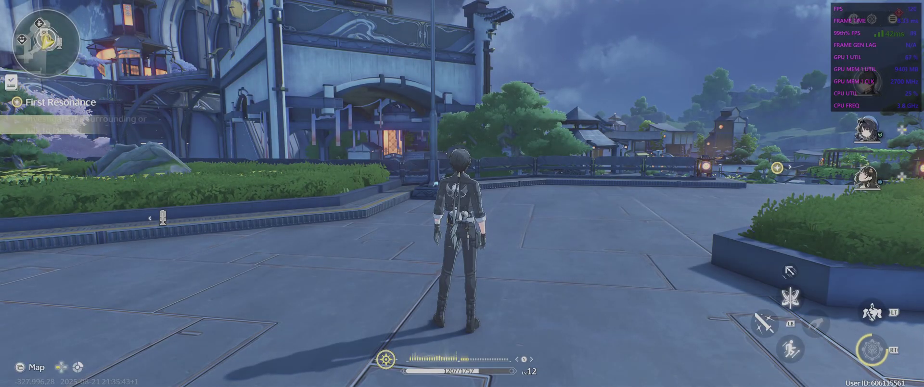
# Examine the upscaling options, such as FSR, in the game's graphics settings.
pyautogui.press('Escape')
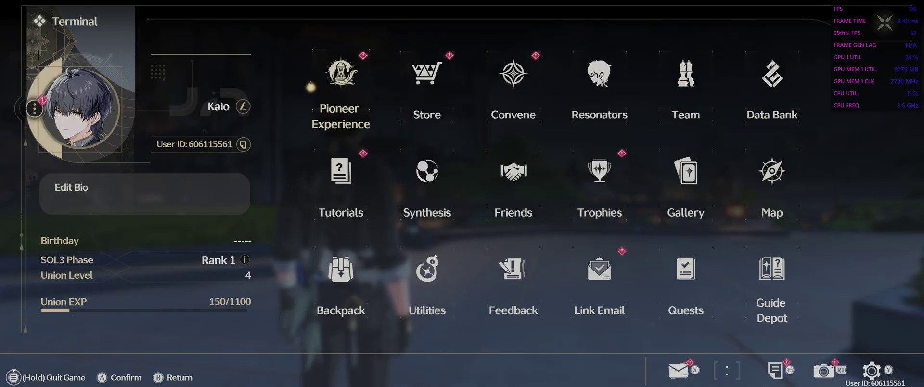
pyautogui.press('y')
pyautogui.press('Down')
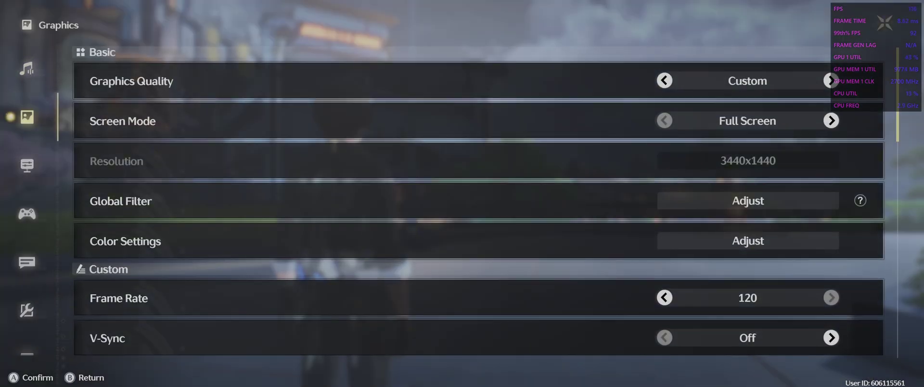
pyautogui.press('Down')
pyautogui.press('Down')
pyautogui.press('Down')
pyautogui.press('Down')
pyautogui.press('Down')
pyautogui.press('Down')
pyautogui.press('Down')
pyautogui.press('Down')
pyautogui.press('Down')
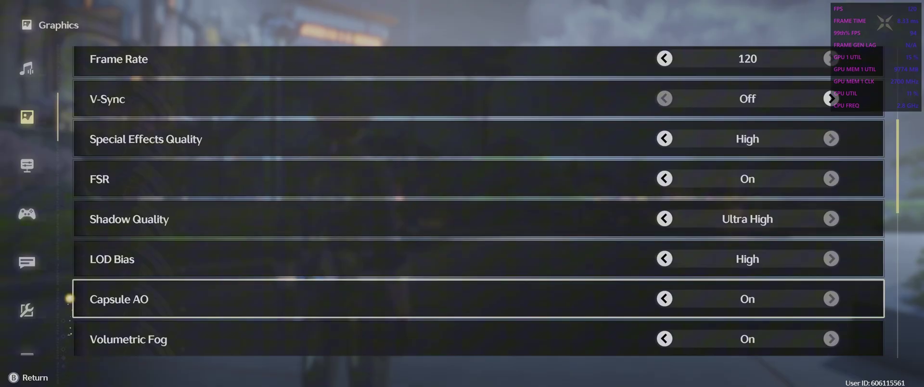
pyautogui.press('Up')
pyautogui.press('Up')
pyautogui.press('Up')
# Leave the graphics settings and exit the game to the desktop.
pyautogui.press('Escape')
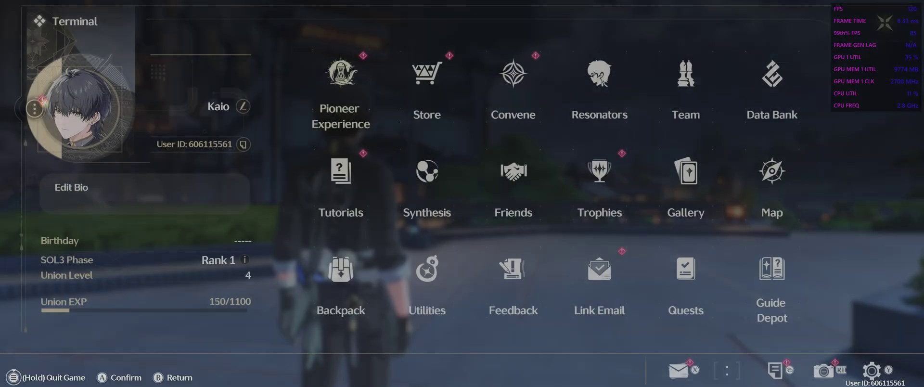
pyautogui.press('Escape')
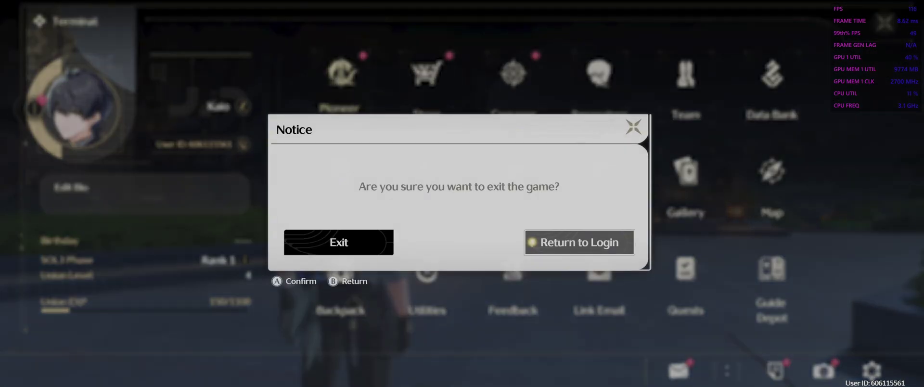
pyautogui.press('Return')
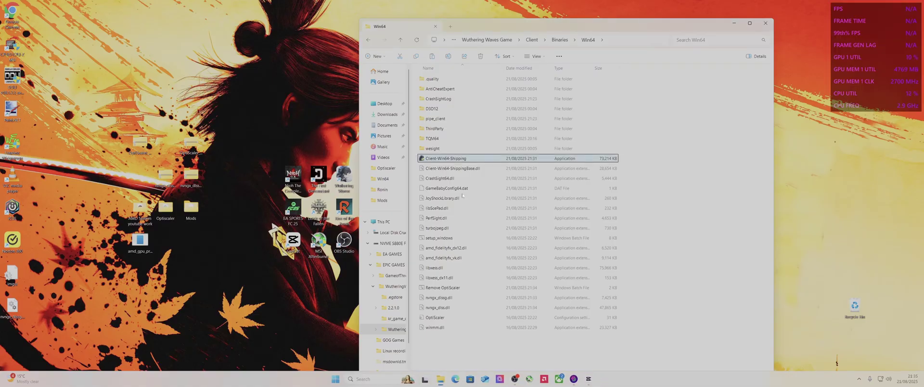
# Uninstall the winmm.dll setup with the Remove OptiScaler batch file, answering y, and close the console.
pyautogui.doubleClick(463, 289)
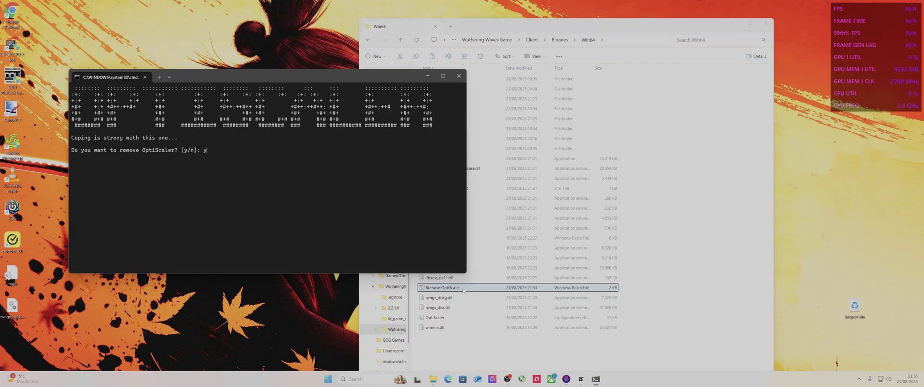
pyautogui.write('y')
pyautogui.press('Return')
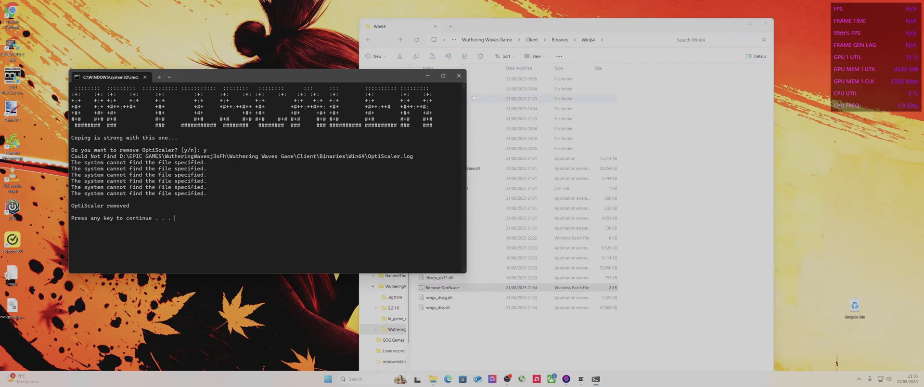
pyautogui.click(463, 75)
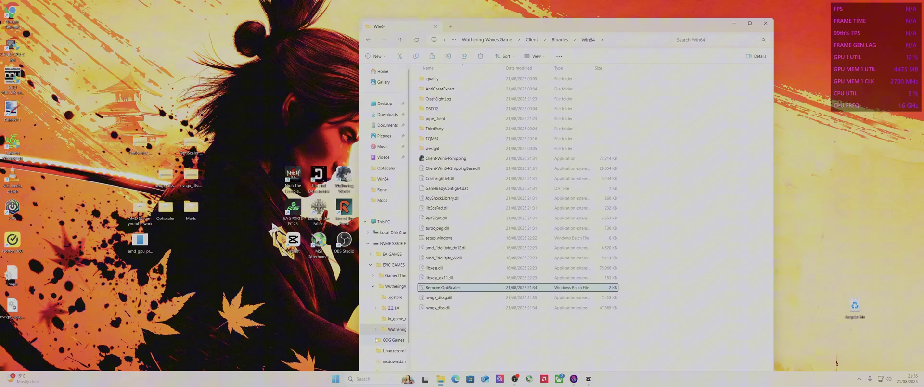
# Copy the eight loose files from the OptiScaler_v0.7.8_Typeless folder into the game's Win64 folder, replacing files with the same names.
pyautogui.doubleClick(144, 155)
pyautogui.moveTo(545, 234); pyautogui.dragTo(530, 94)
pyautogui.rightClick(531, 94)
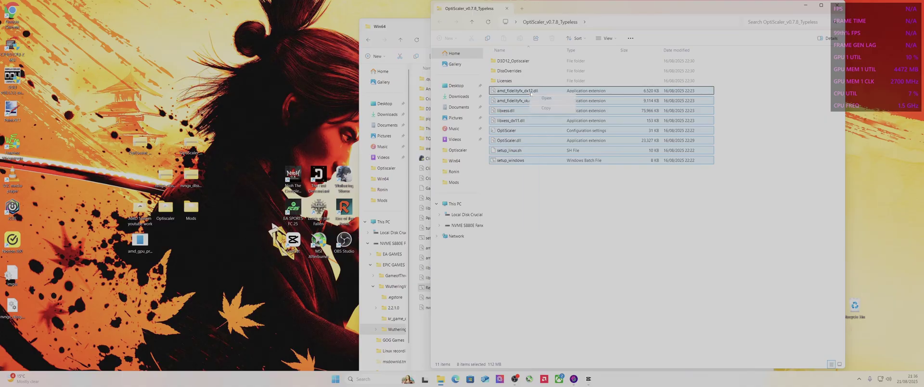
pyautogui.click(563, 109)
pyautogui.click(810, 5)
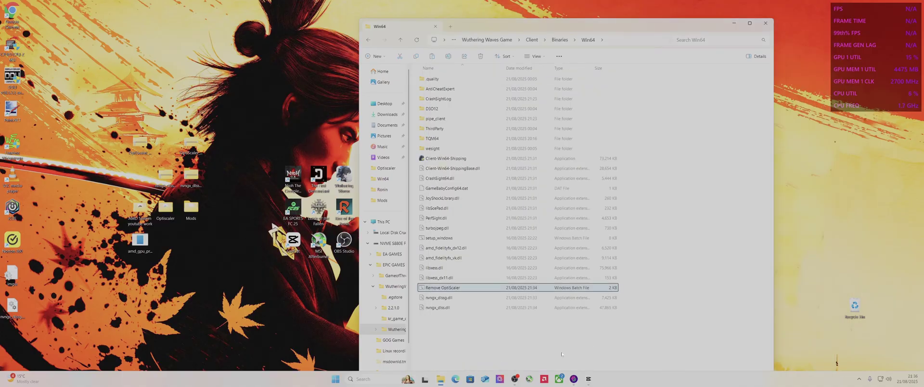
pyautogui.rightClick(539, 359)
pyautogui.click(539, 359)
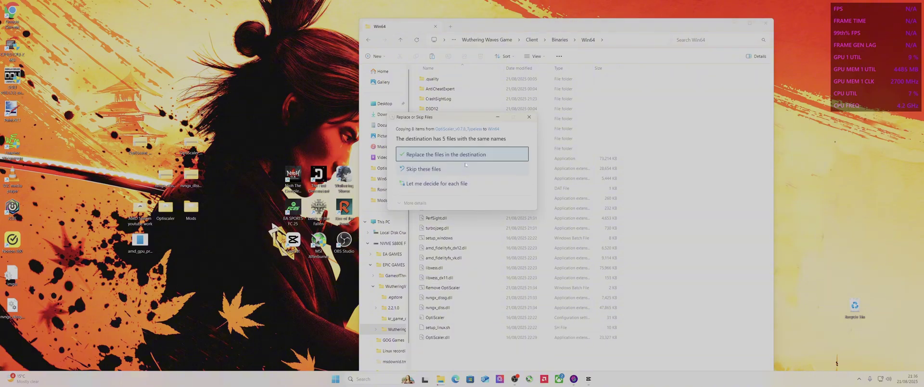
pyautogui.click(465, 158)
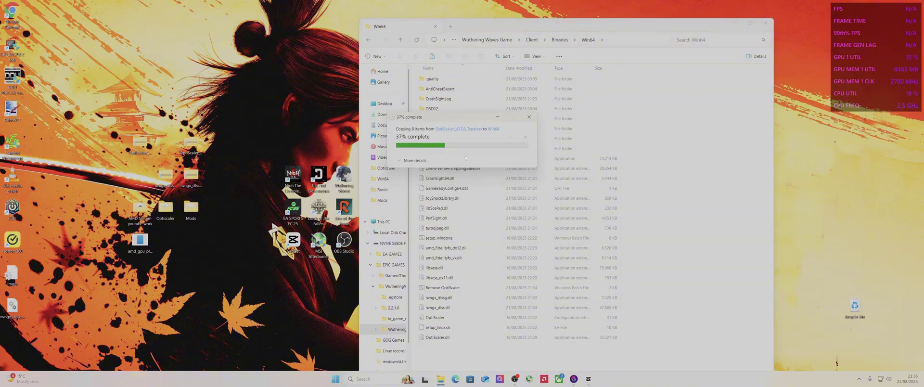
pyautogui.click(459, 355)
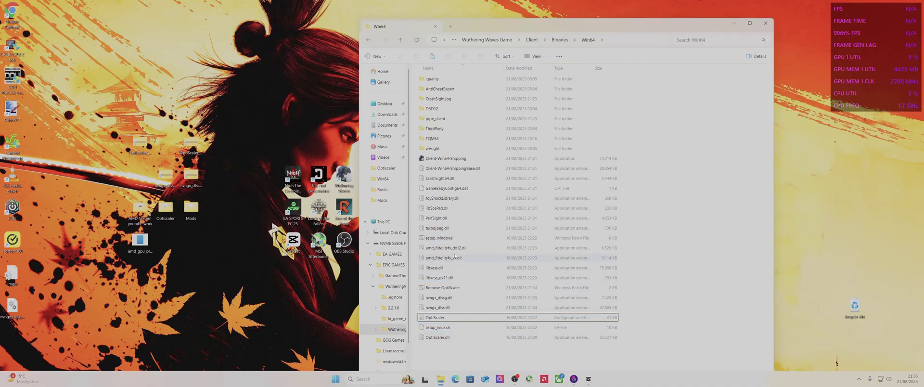
# Run the setup_windows batch file with dxgi.dll as the filename, AMD/Intel as the GPU and the remaining default, and close the console.
pyautogui.doubleClick(450, 238)
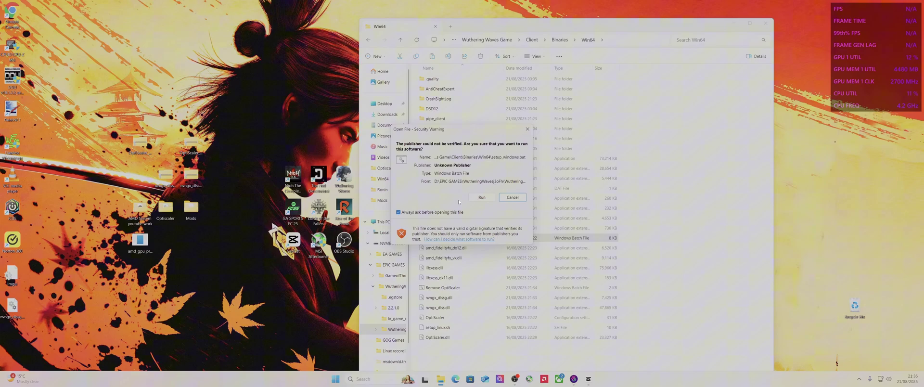
pyautogui.click(481, 197)
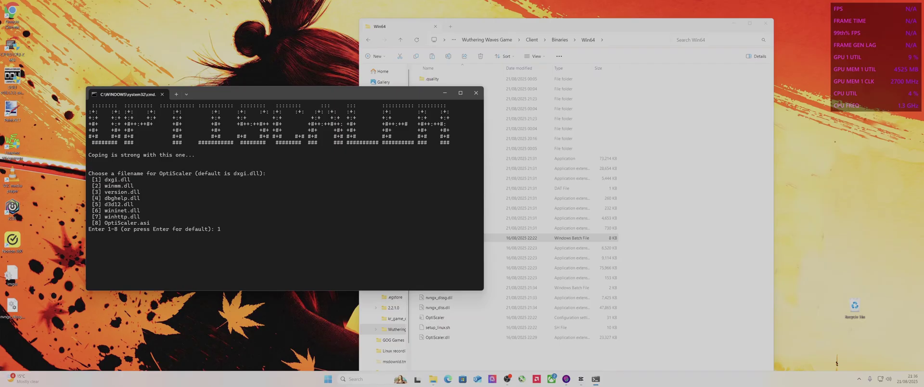
pyautogui.write('1')
pyautogui.press('Return')
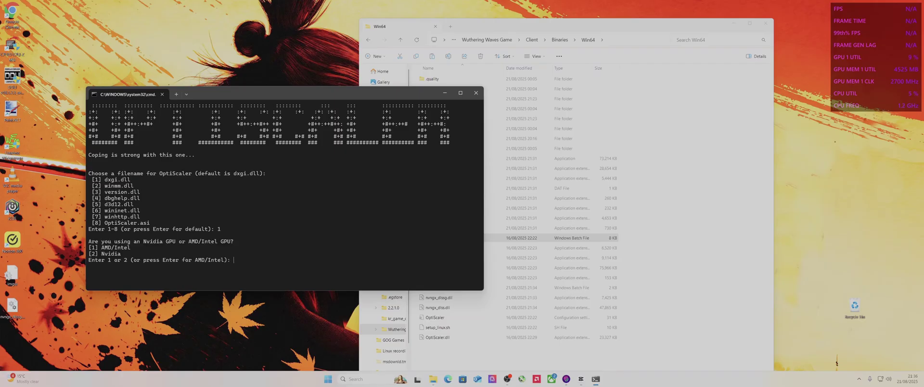
pyautogui.write('1')
pyautogui.press('Return')
pyautogui.press('Return')
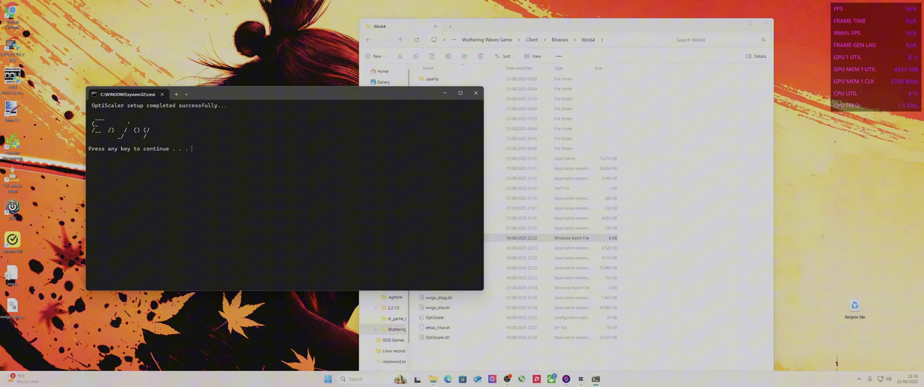
pyautogui.click(476, 92)
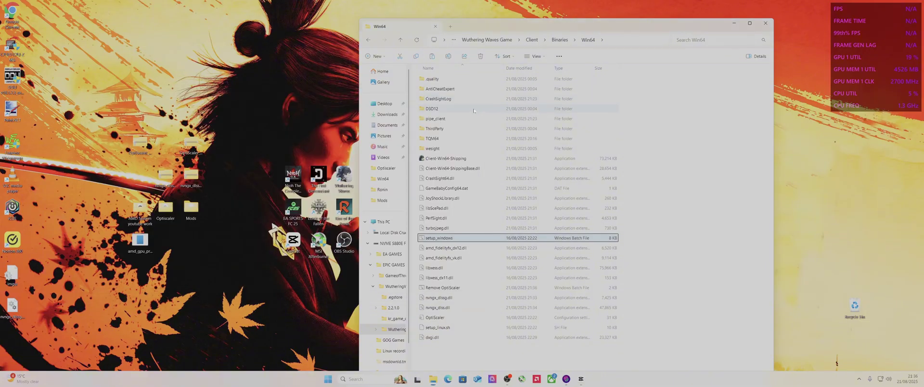
# Launch Wuthering Waves from the Client-Win64-Shipping application and land in the game world.
pyautogui.doubleClick(444, 158)
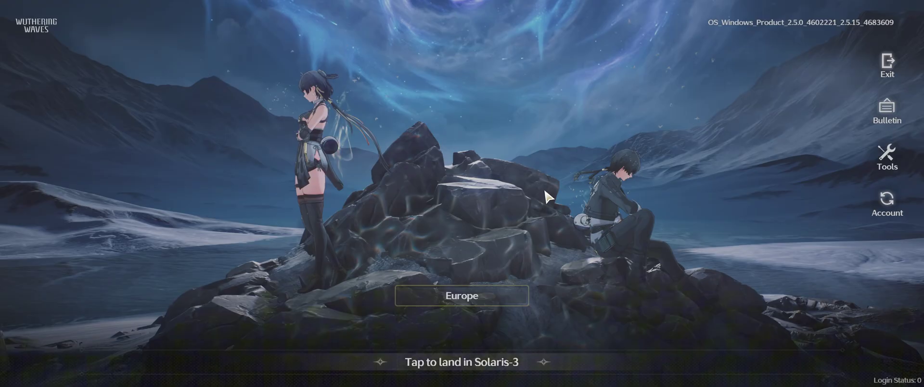
pyautogui.click(500, 197)
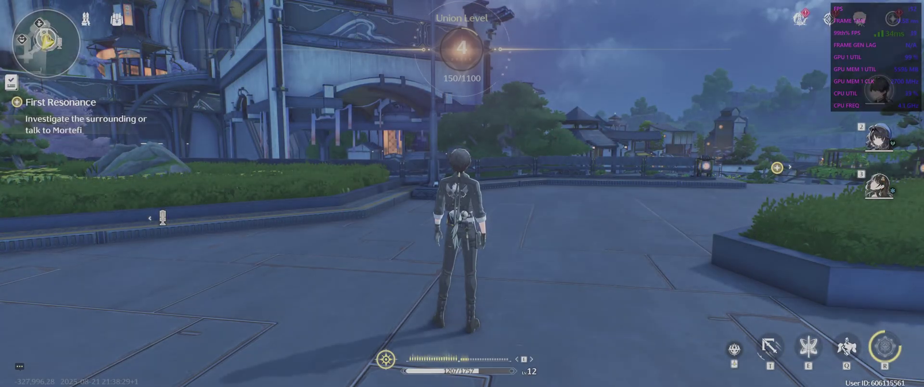
pyautogui.press('s')
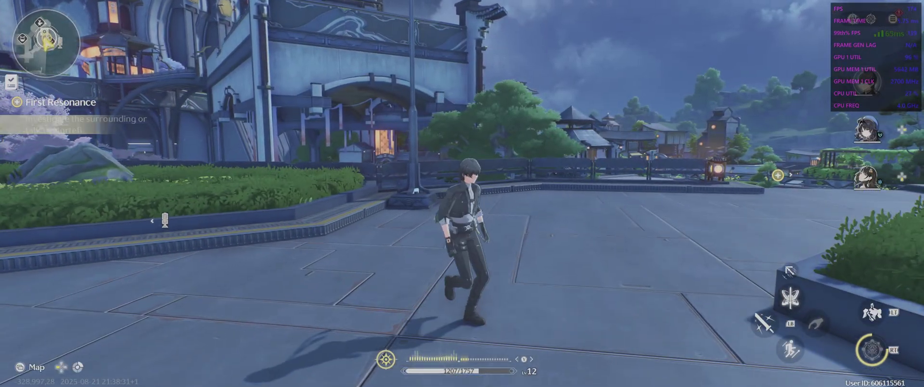
# Change the upscaler from XeSS to FSR 3.X/4 in the in-game OptiScaler overlay and close the overlay.
pyautogui.press('Insert')
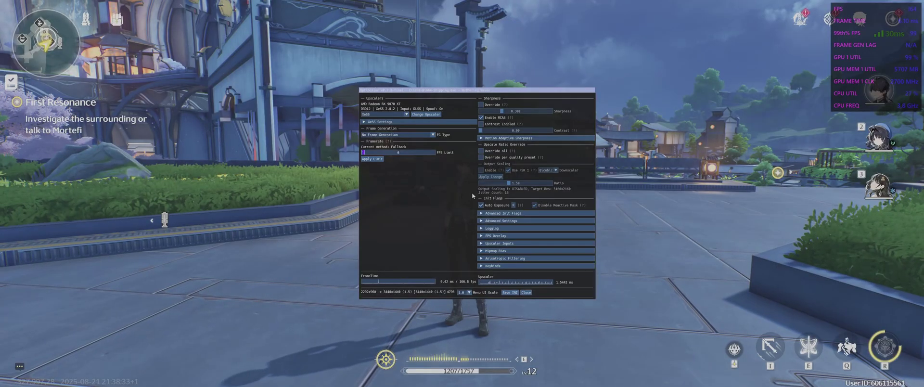
pyautogui.click(405, 114)
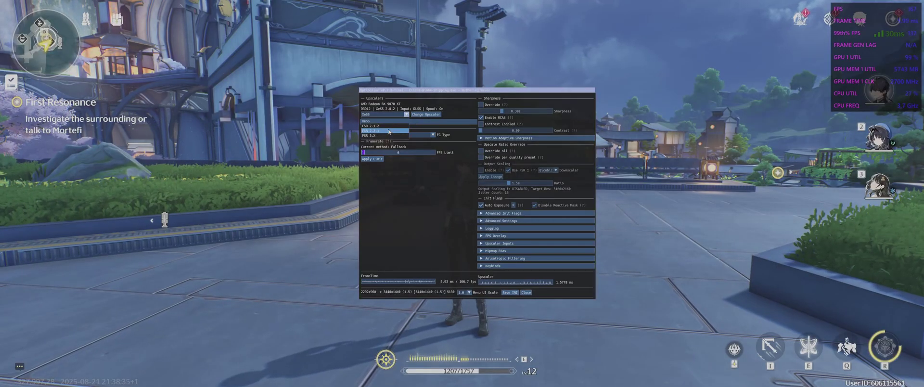
pyautogui.click(377, 136)
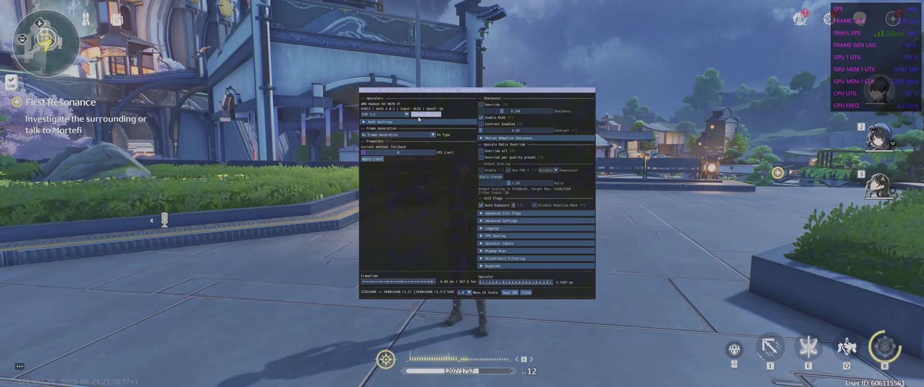
pyautogui.click(418, 116)
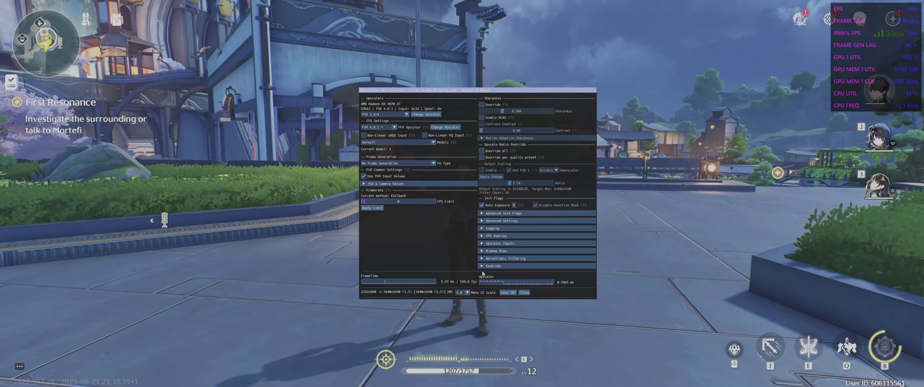
pyautogui.click(522, 292)
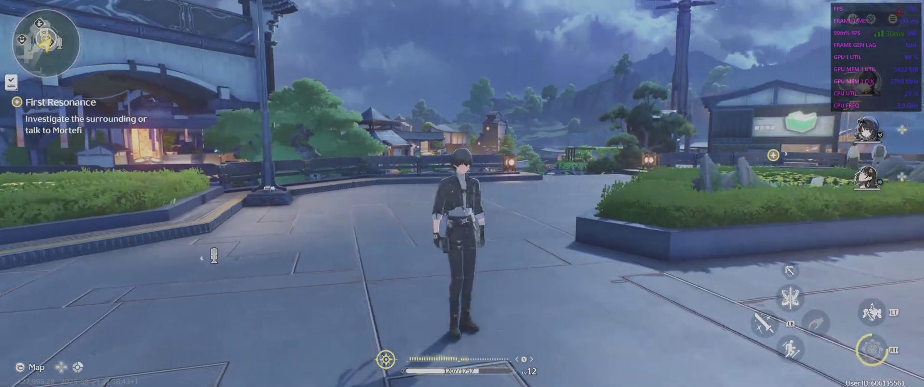
# Open the game's graphics settings and look through the options as far as NVIDIA DLSS.
pyautogui.press('Escape')
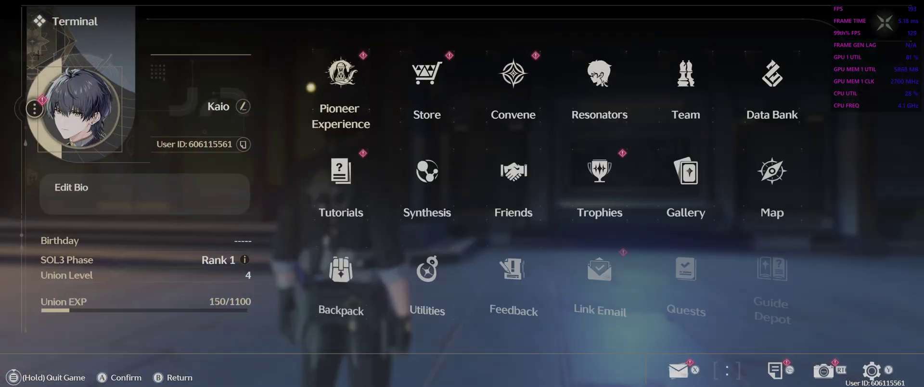
pyautogui.press('y')
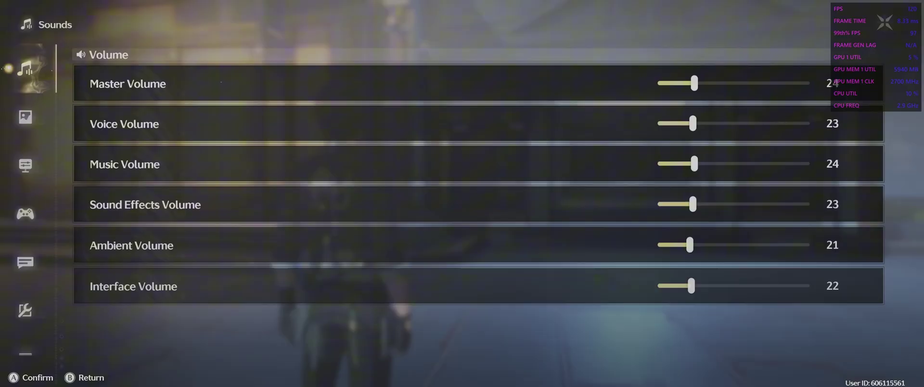
pyautogui.press('e')
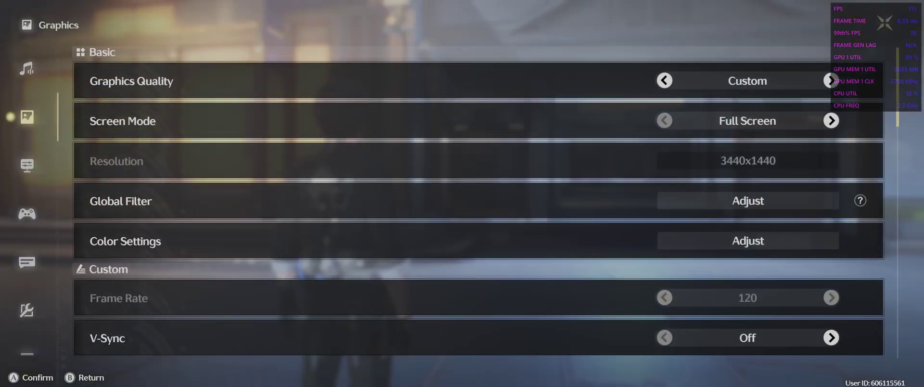
pyautogui.press('Down')
pyautogui.press('Down')
pyautogui.press('Down')
pyautogui.press('Down')
pyautogui.press('Down')
pyautogui.press('Down')
pyautogui.press('Down')
pyautogui.press('Down')
pyautogui.press('Down')
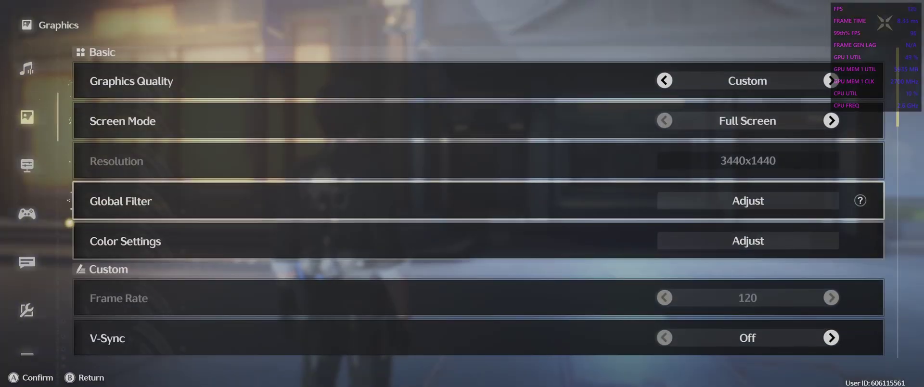
pyautogui.press('Down')
pyautogui.press('Down')
pyautogui.press('Down')
pyautogui.press('Down')
pyautogui.press('Down')
pyautogui.press('Down')
pyautogui.press('Down')
pyautogui.press('Down')
pyautogui.press('Down')
pyautogui.press('Down')
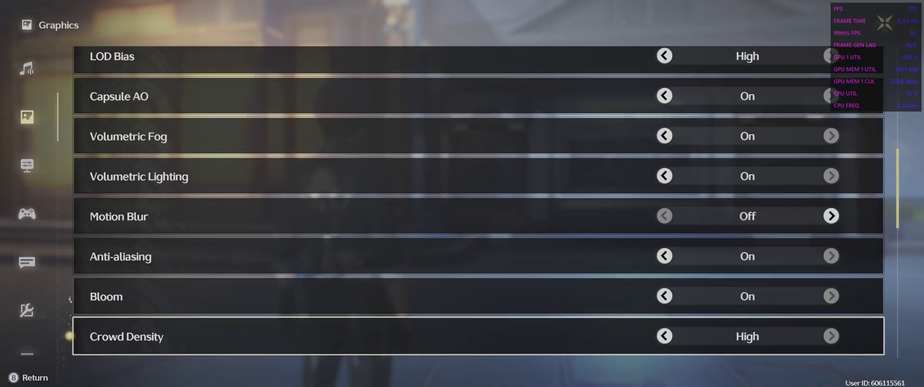
pyautogui.press('Down')
pyautogui.press('Down')
pyautogui.press('Down')
pyautogui.press('Down')
pyautogui.press('Down')
pyautogui.press('Down')
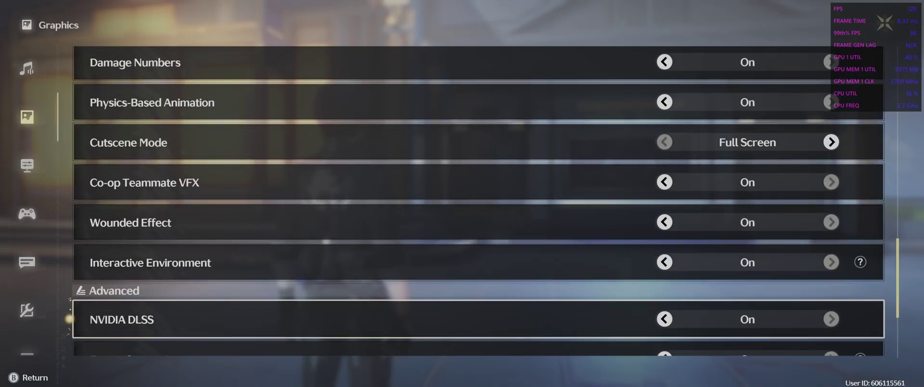
# Examine the Frame Generation, Super Resolution, Sharpening and Ray Tracing options, and return to the game world.
pyautogui.press('Up')
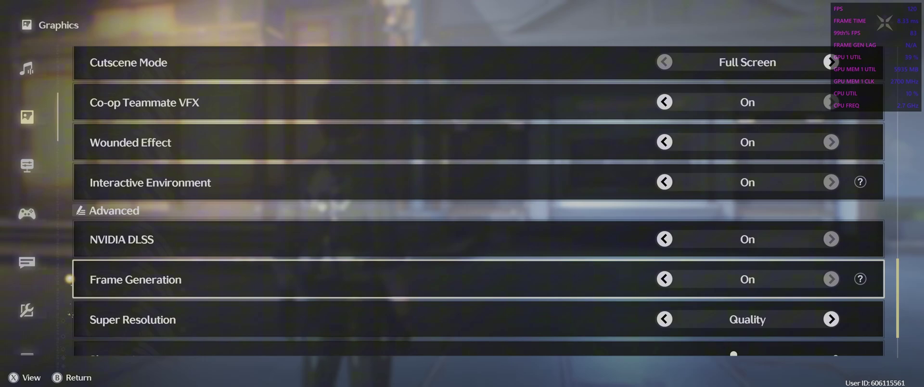
pyautogui.press('Down')
pyautogui.press('Down')
pyautogui.press('Down')
pyautogui.press('Up')
pyautogui.press('Up')
pyautogui.press('Up')
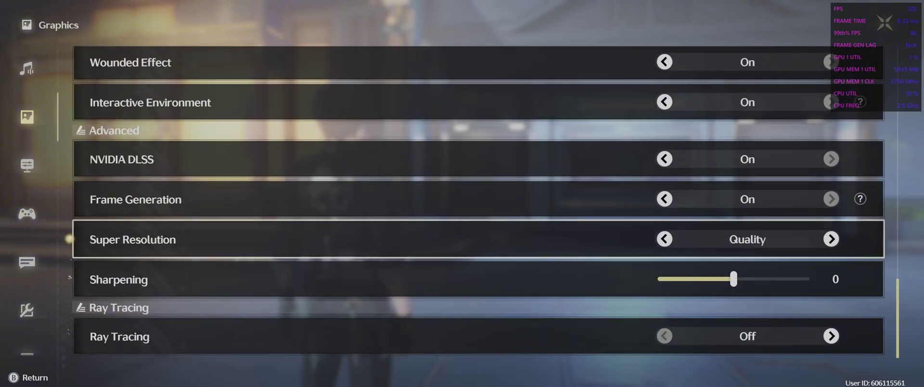
pyautogui.press('Down')
pyautogui.press('Down')
pyautogui.press('Down')
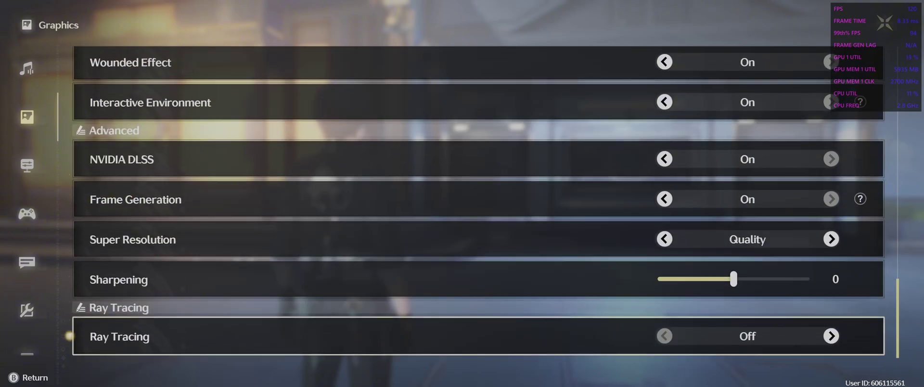
pyautogui.press('Up')
pyautogui.press('Down')
pyautogui.press('Escape')
pyautogui.press('Escape')
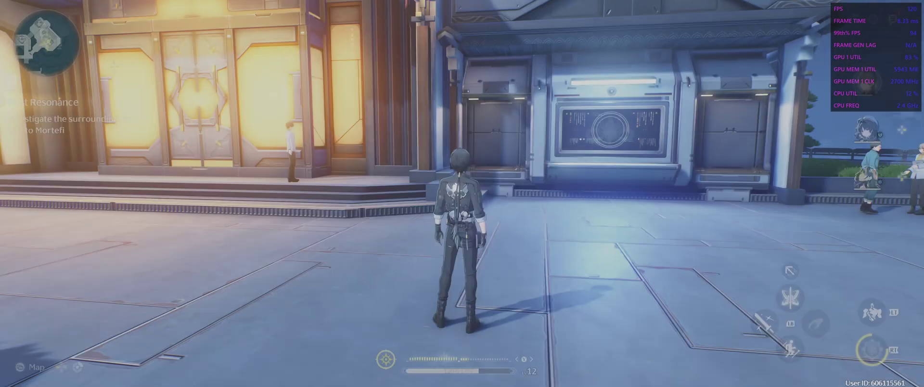
# Run the character around the plaza and past the Synthesizer to check the image quality and performance.
pyautogui.press('w')
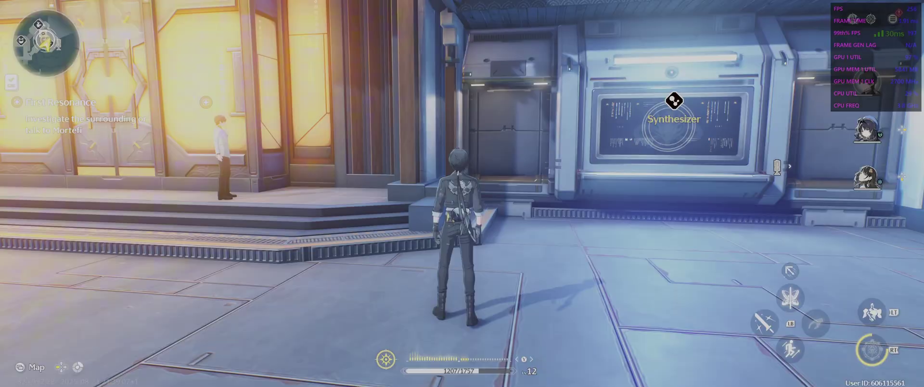
pyautogui.press('d')
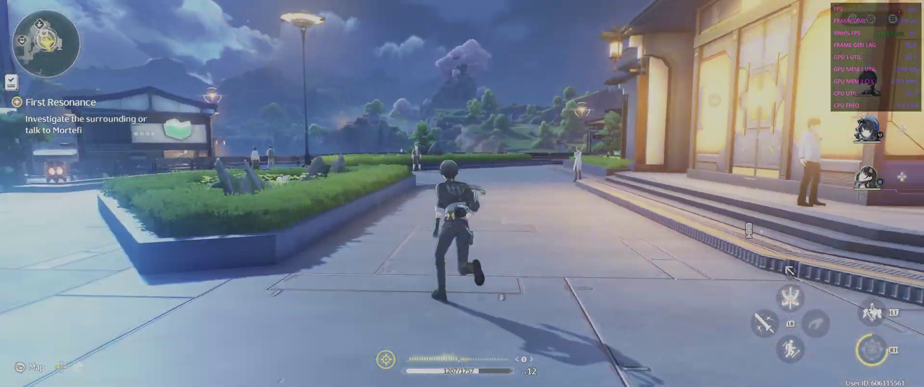
pyautogui.press('space')
pyautogui.press('w')
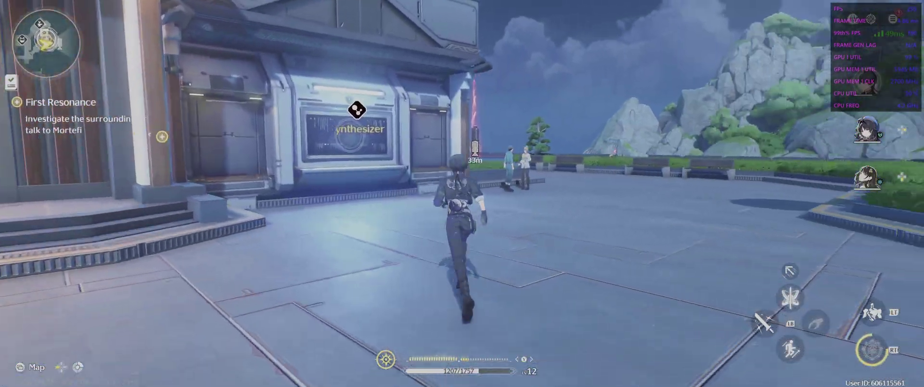
pyautogui.press('s')
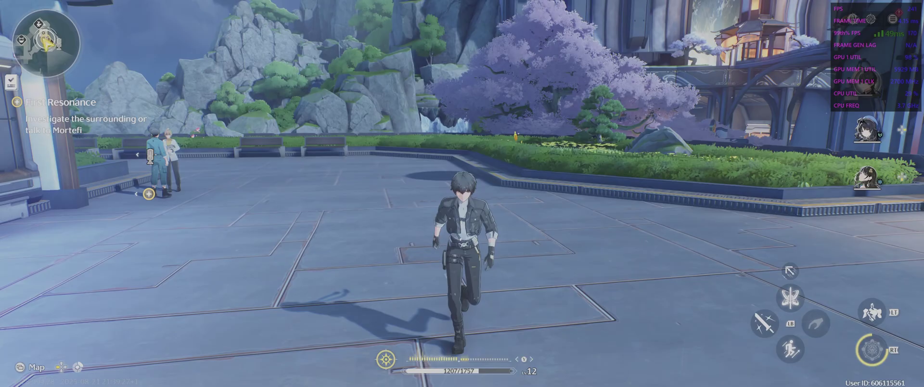
# Exit the game to the desktop.
pyautogui.press('Escape')
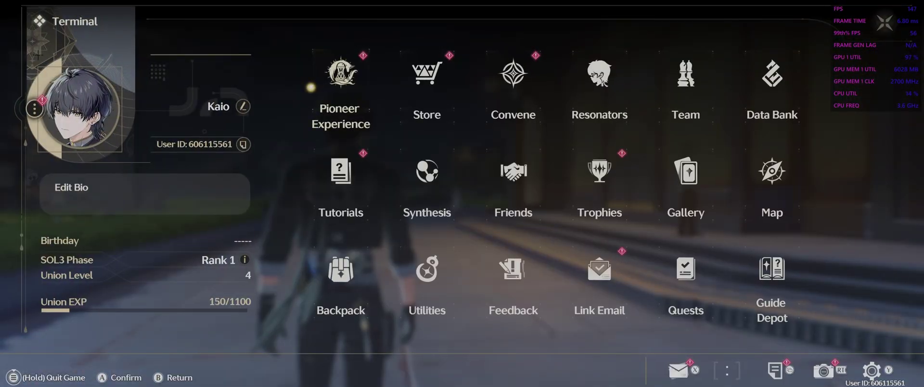
pyautogui.press('Escape')
pyautogui.press('Left')
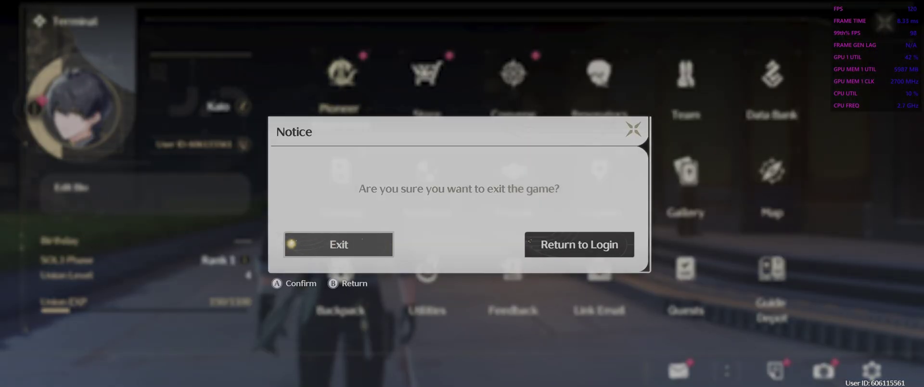
pyautogui.press('Escape')
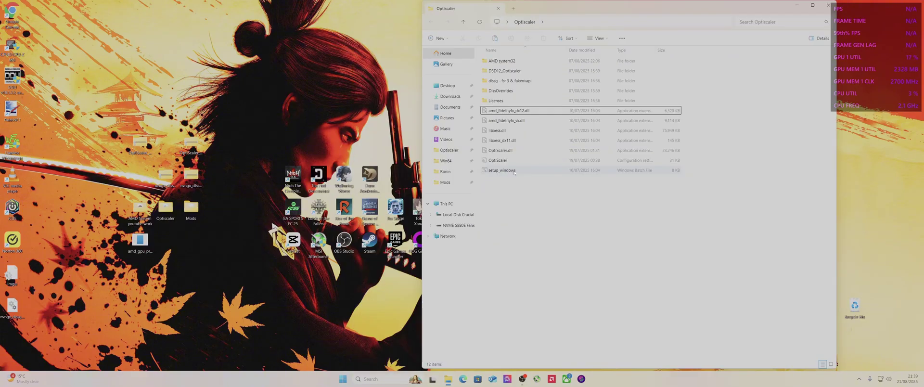
# Run setup_windows from the Optiscaler folder to view the filename choices, and close the setup console and the folder.
pyautogui.doubleClick(502, 170)
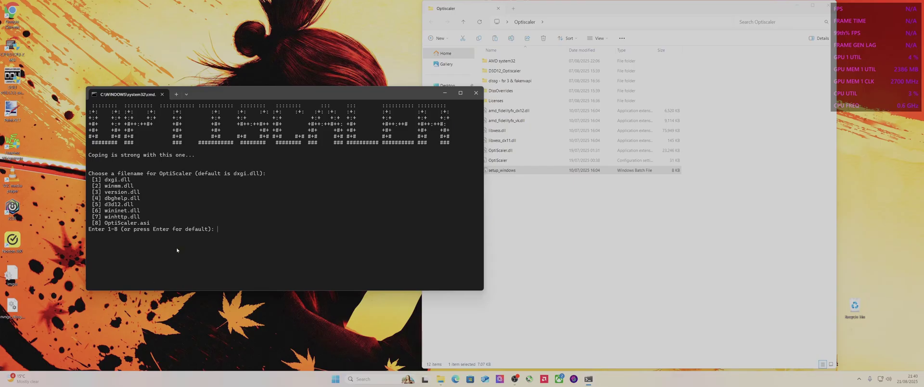
pyautogui.click(475, 99)
pyautogui.click(827, 5)
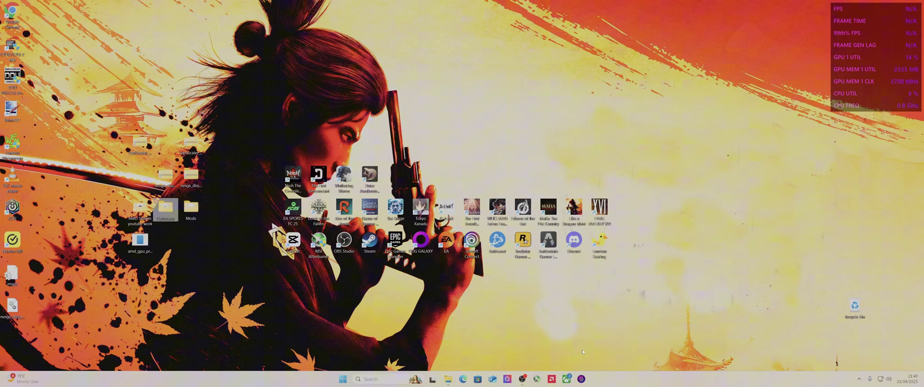
# Switch to the Epic Games Launcher, close the Wuthering Waves launcher, and open the game's installation folder from its Manage options.
pyautogui.doubleClick(389, 244)
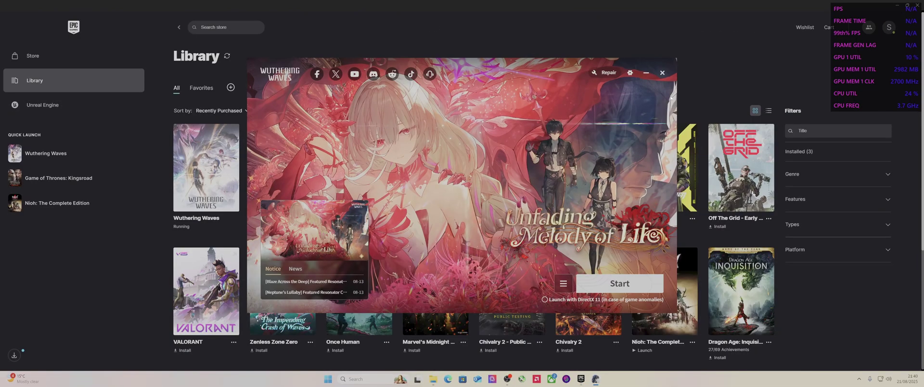
pyautogui.click(662, 73)
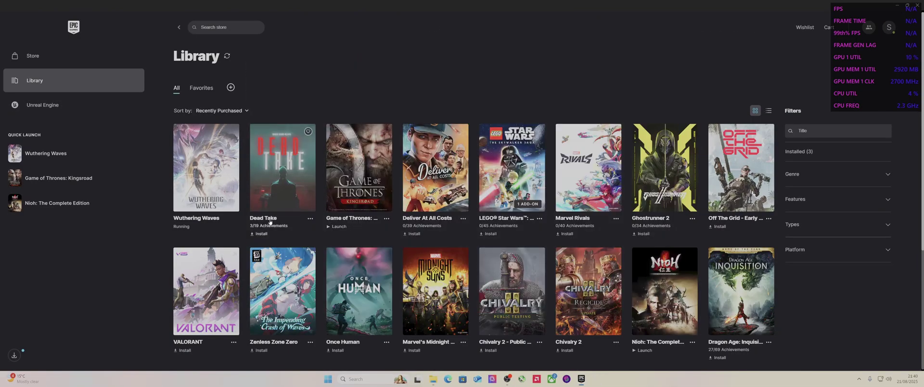
pyautogui.click(233, 220)
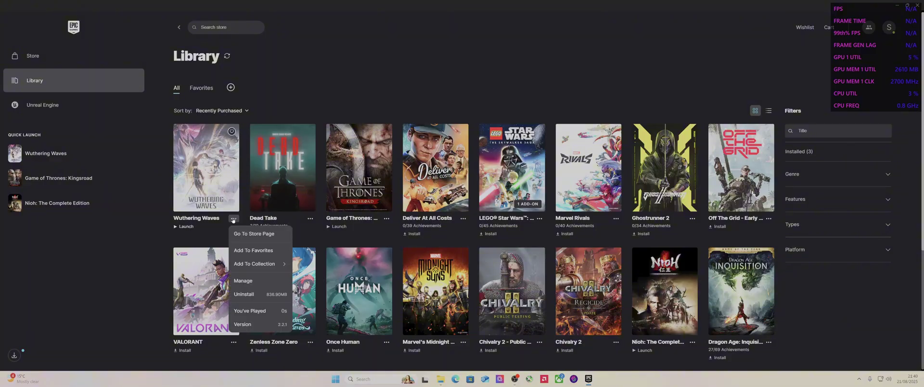
pyautogui.click(243, 280)
pyautogui.click(519, 226)
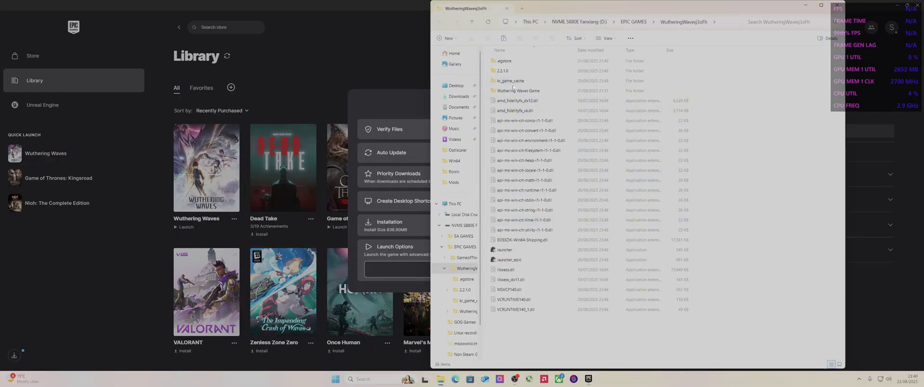
# Browse to Wuthering Waves Game > Client > Binaries > Win64, show the options for Client-Win64-Shipping, and close the folder and the Epic Games Launcher.
pyautogui.doubleClick(513, 90)
pyautogui.doubleClick(512, 61)
pyautogui.click(512, 62)
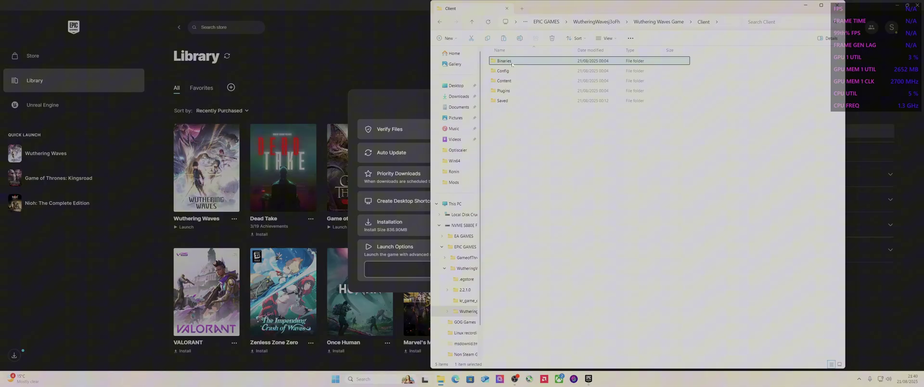
pyautogui.doubleClick(512, 61)
pyautogui.doubleClick(512, 62)
pyautogui.click(538, 161)
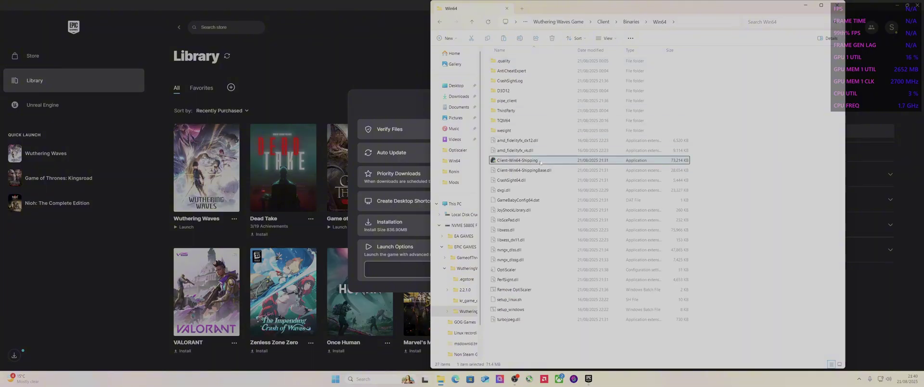
pyautogui.rightClick(540, 163)
pyautogui.click(837, 5)
pyautogui.click(917, 6)
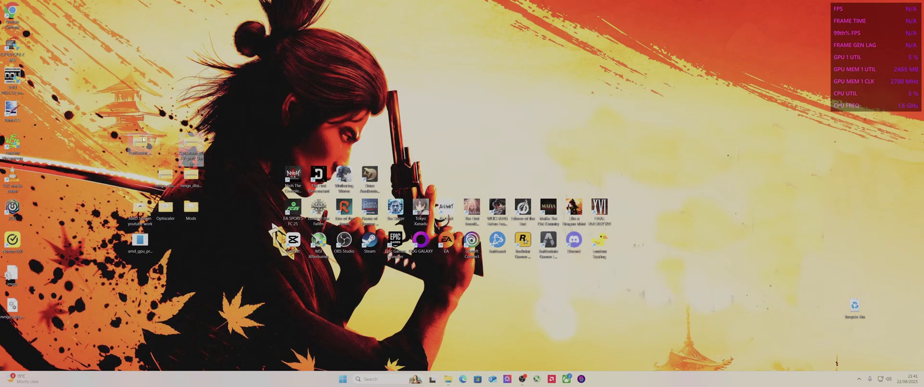
# Move the OptiScaler archive to the empty desktop area above the game shortcuts and compare it with the other compressed archive.
pyautogui.moveTo(140, 144); pyautogui.dragTo(293, 108)
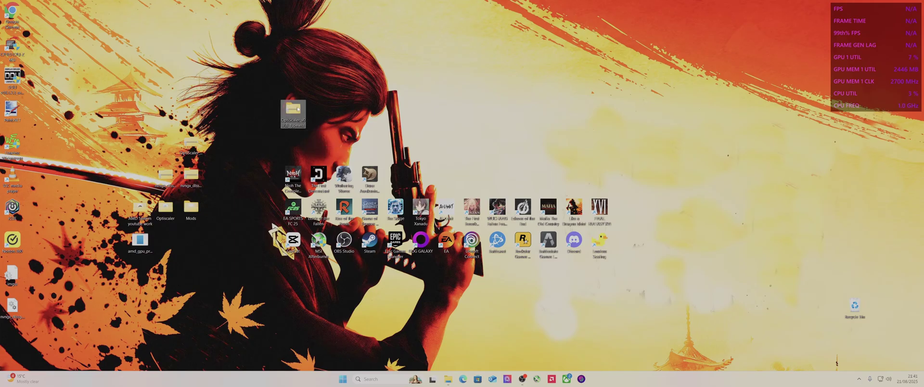
pyautogui.click(229, 152)
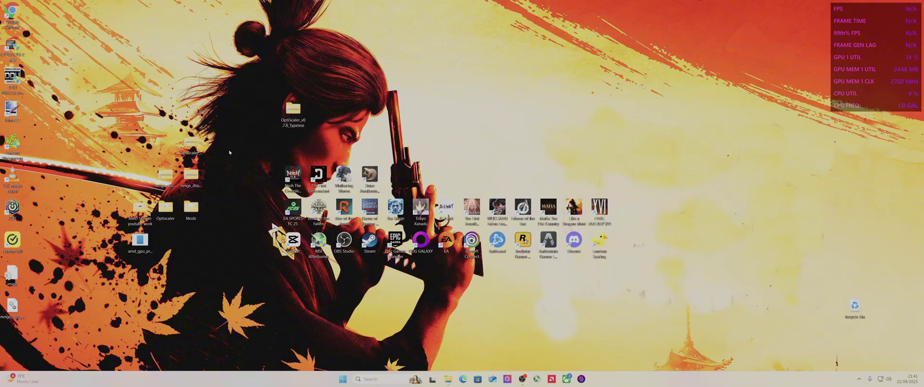
pyautogui.click(202, 149)
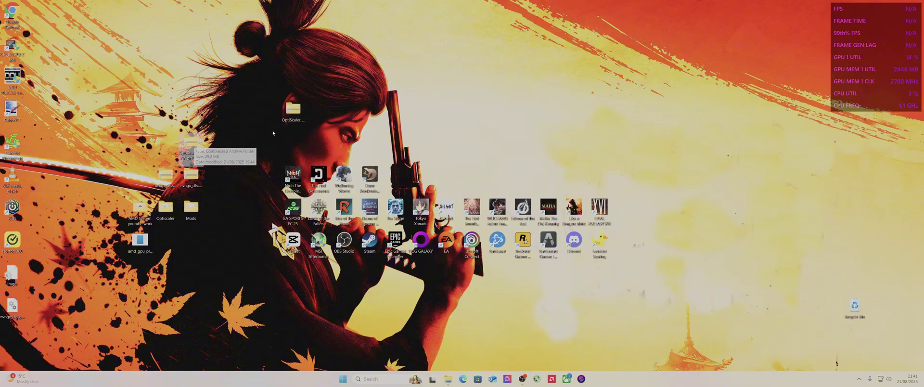
pyautogui.click(296, 115)
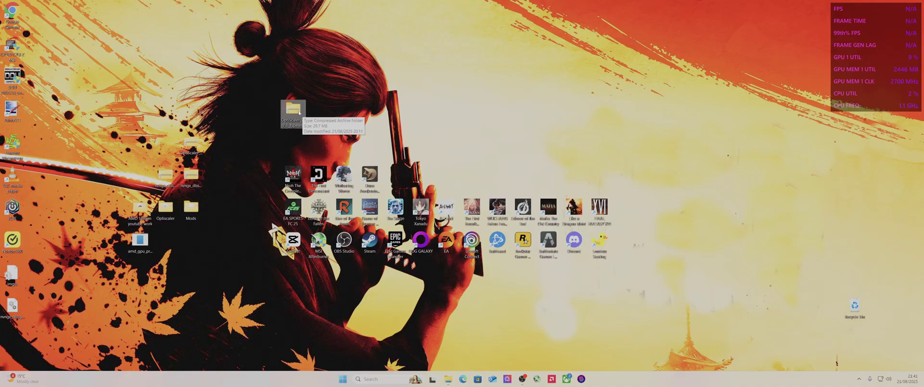